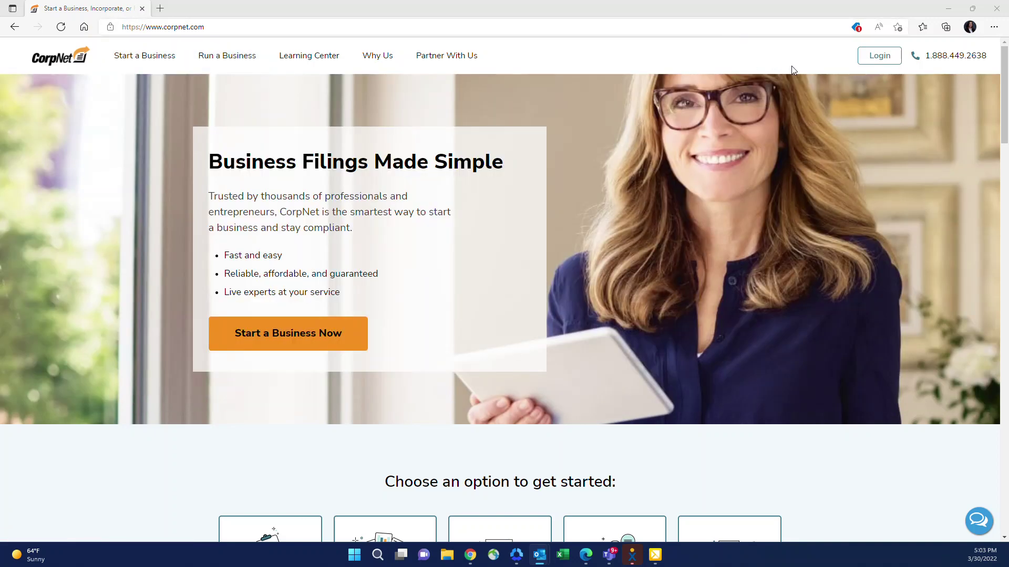
# Step: Sign in with the partner e-mail and password, then dismiss Edge's save-password prompt
pyautogui.click(879, 55)
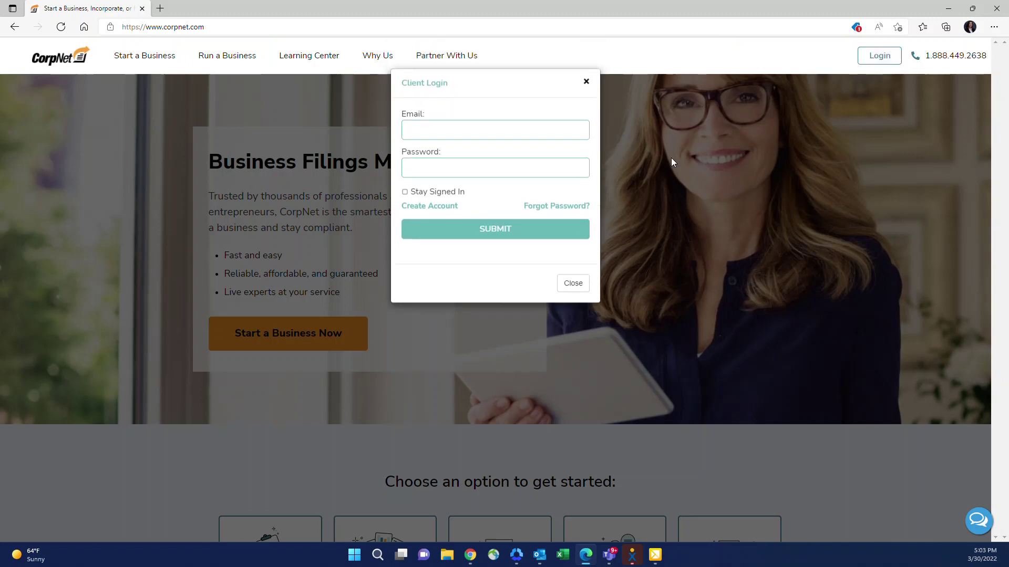
pyautogui.click(511, 129)
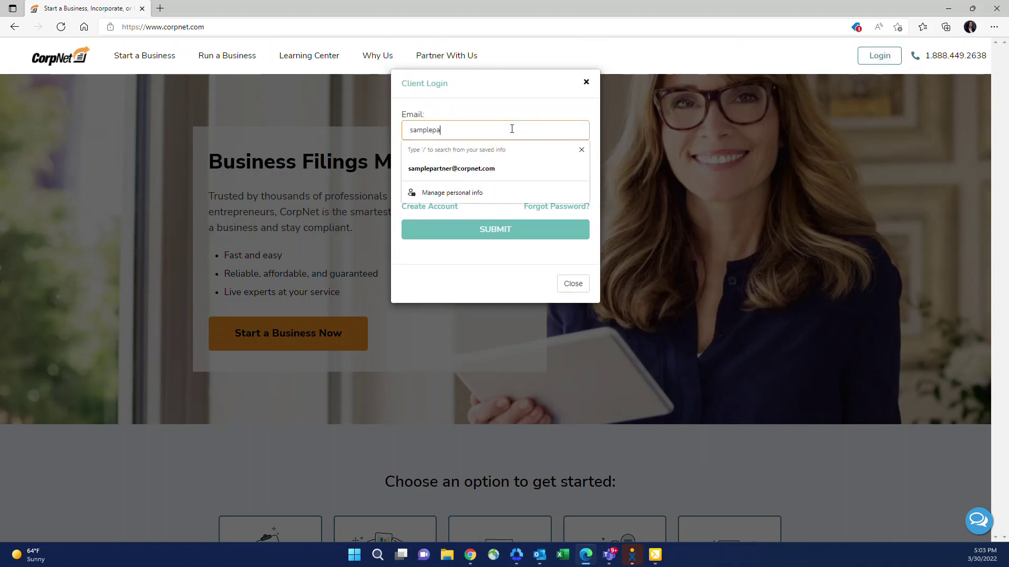
pyautogui.click(478, 98)
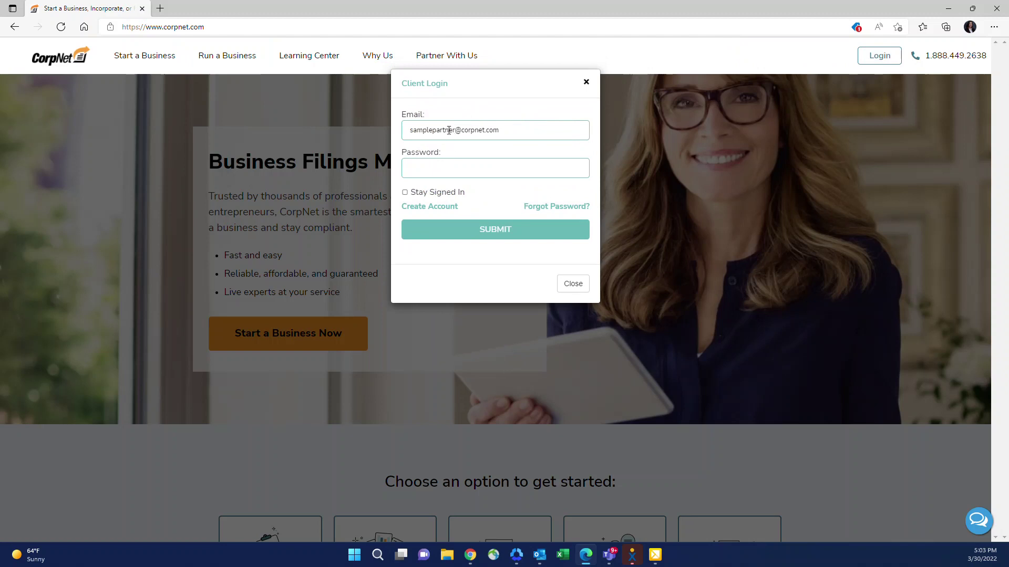
pyautogui.click(435, 163)
pyautogui.write('password')
pyautogui.click(513, 234)
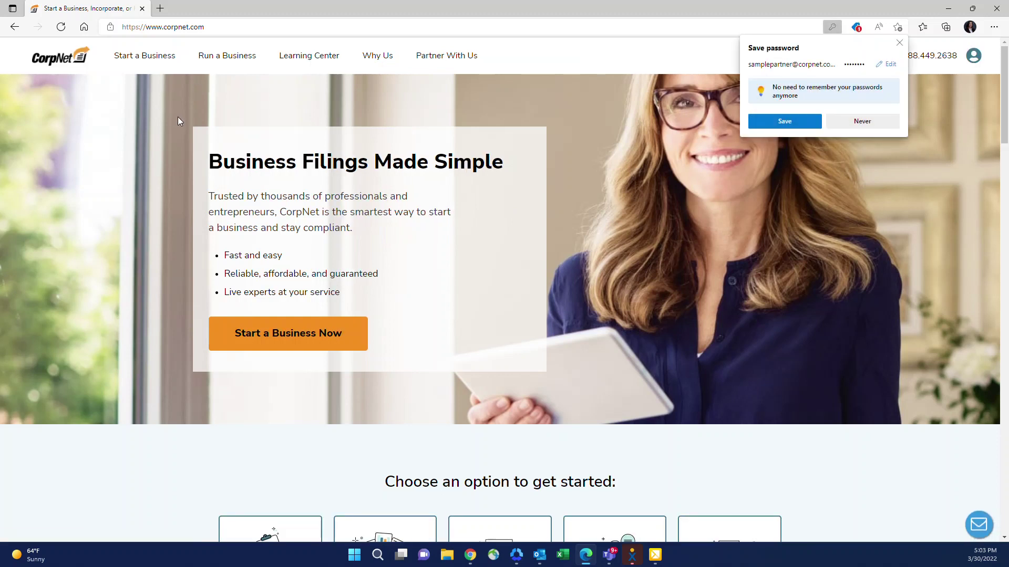
pyautogui.click(900, 42)
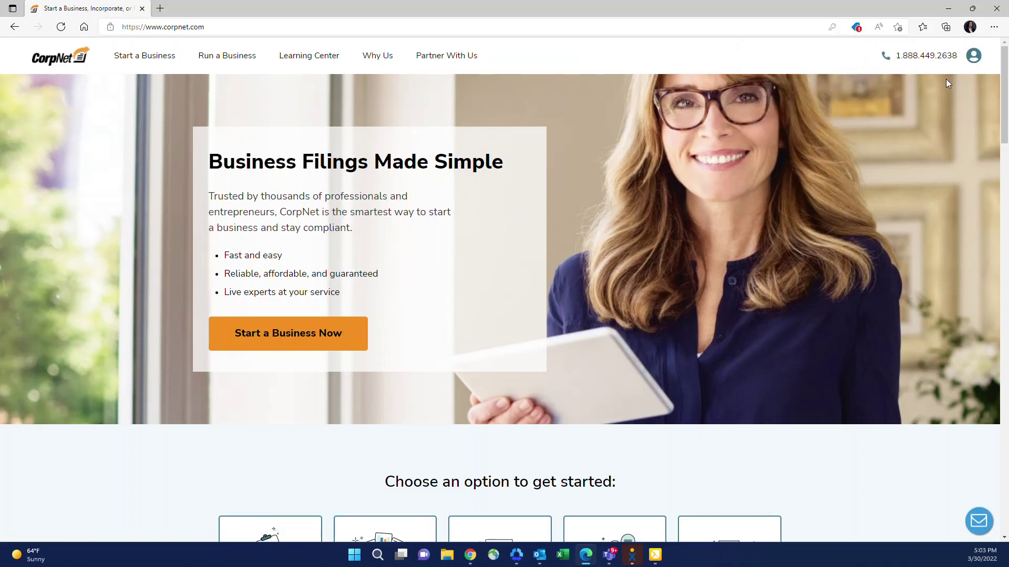
# Step: Open the Dashboard from the account menu under the header's user icon
pyautogui.click(973, 57)
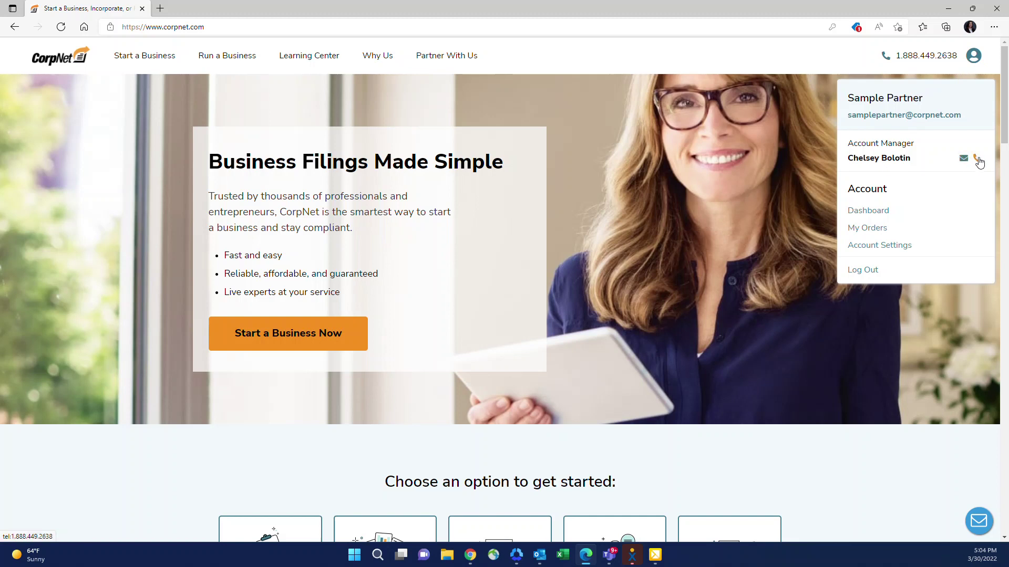
pyautogui.click(868, 212)
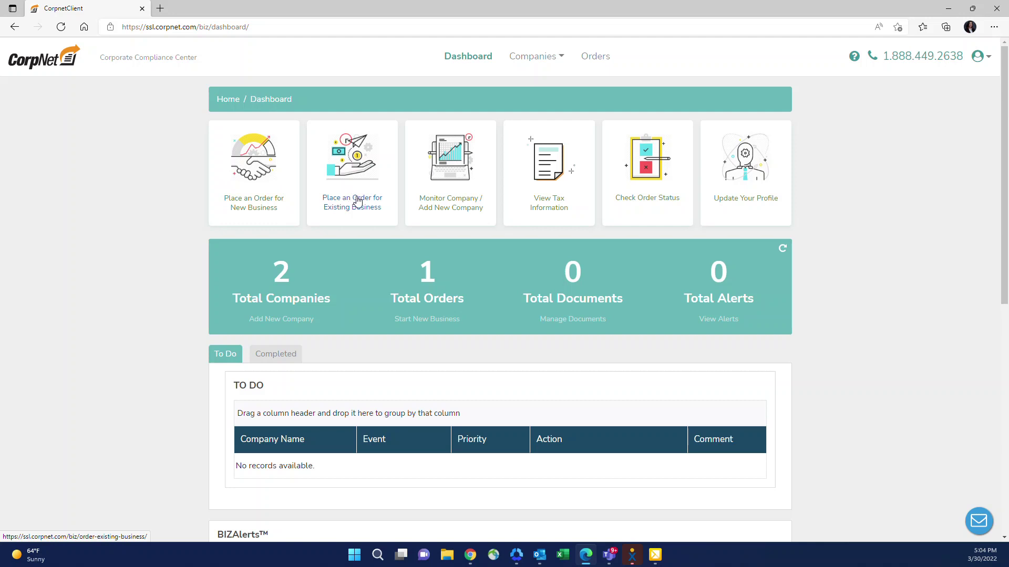
# Step: Choose 'Place an Order for Existing Business' to list filings such as Annual Reports and Reinstatements
pyautogui.click(357, 201)
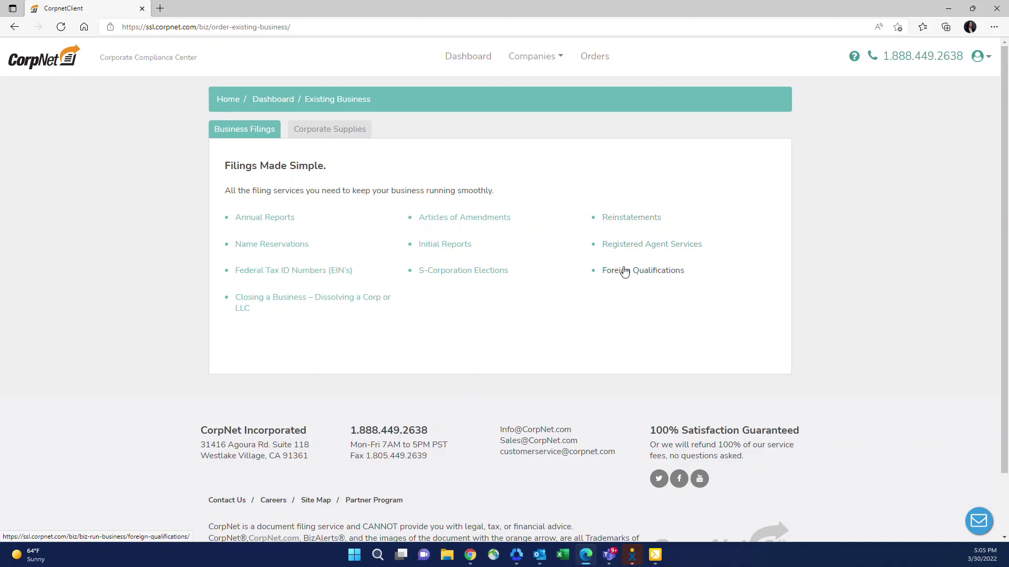
# Step: Switch to the Corporate Supplies tab listing Corporate/LLC Kits and Certificates of Good Standing
pyautogui.click(325, 134)
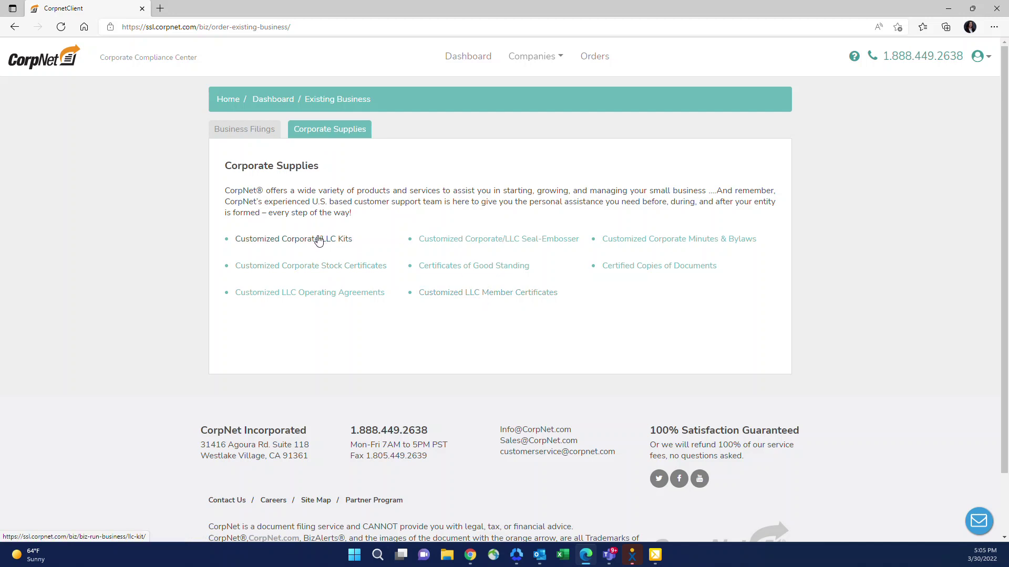
# Step: Preview the Customized Corporate/LLC Kits order page and its Company list, then go back to the dashboard
pyautogui.click(269, 243)
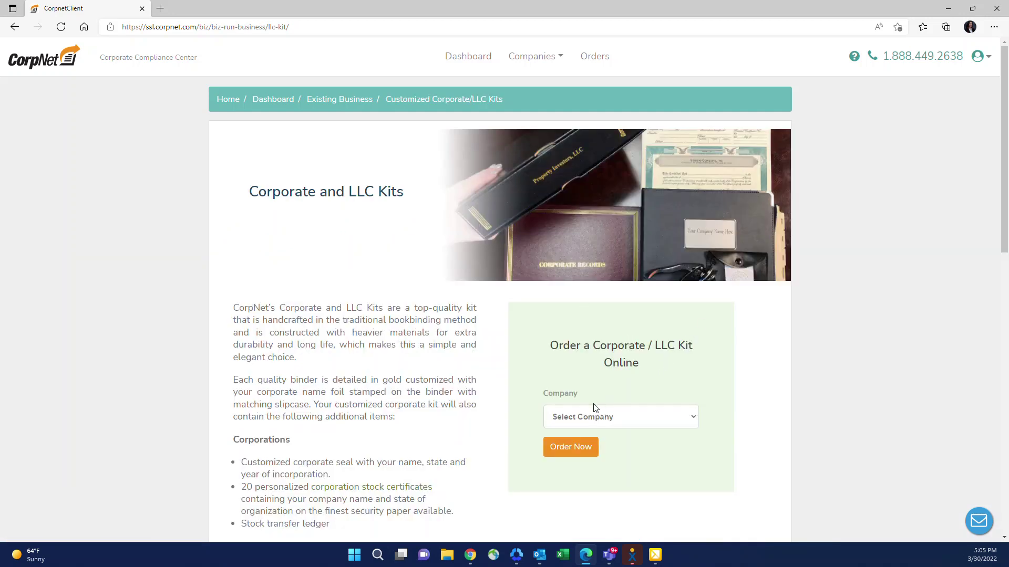
pyautogui.click(588, 419)
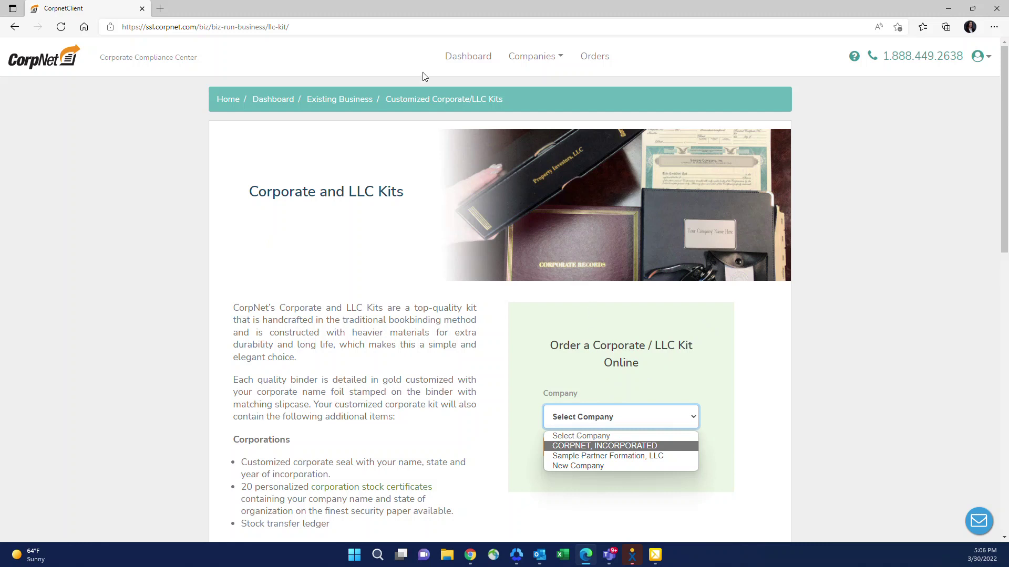
pyautogui.click(464, 61)
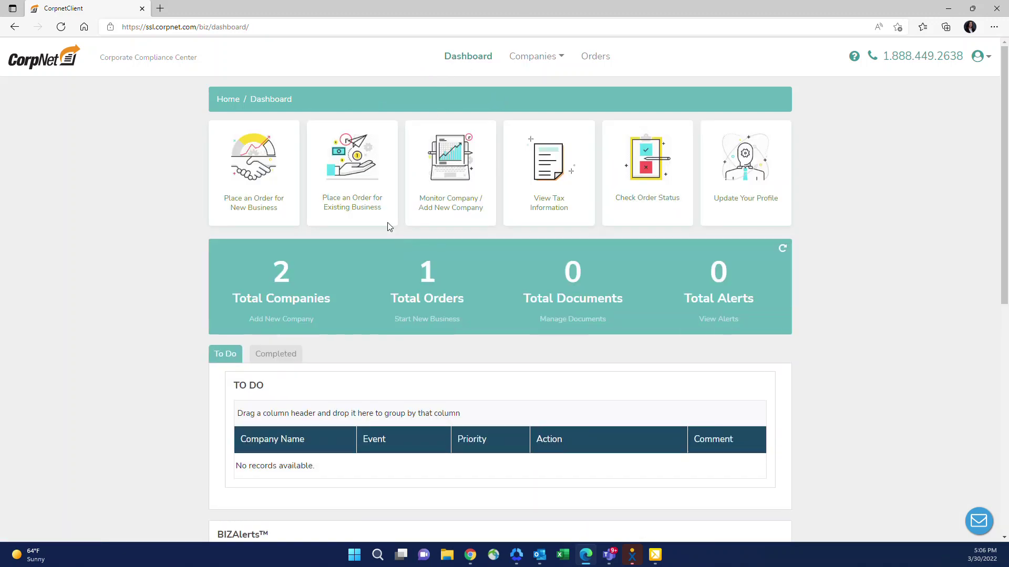
# Step: Open the Add Company form from the 'Monitor Company / Add New Company' tile
pyautogui.click(444, 209)
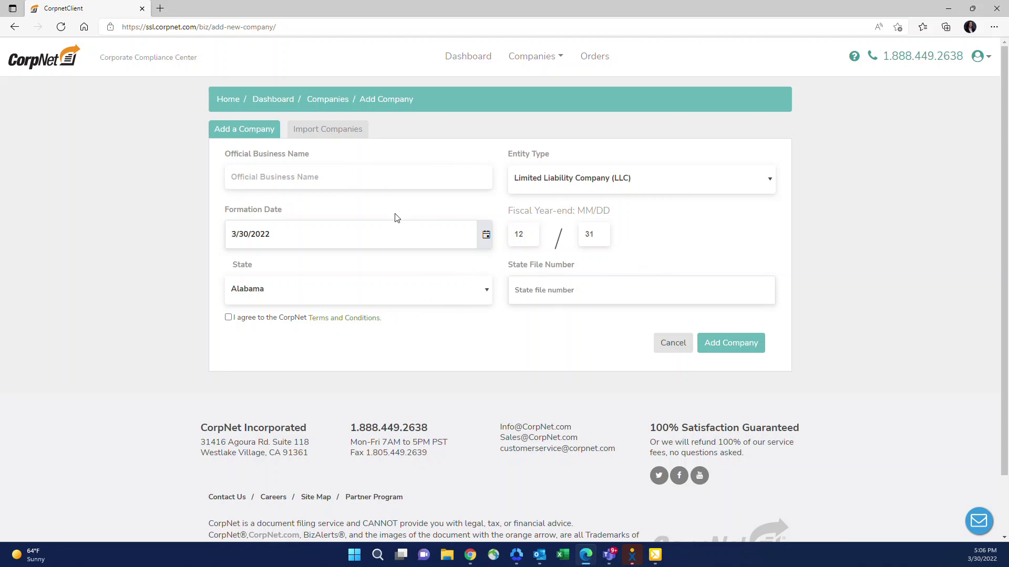
# Step: Toggle twice between the Import Companies and Add a Company tabs, then return to the dashboard
pyautogui.click(330, 138)
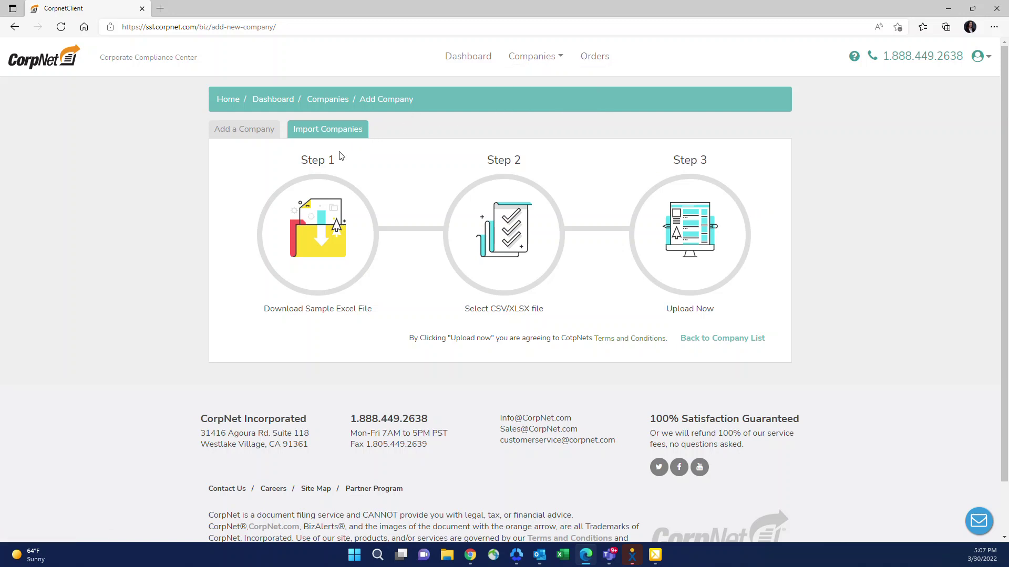
pyautogui.click(260, 134)
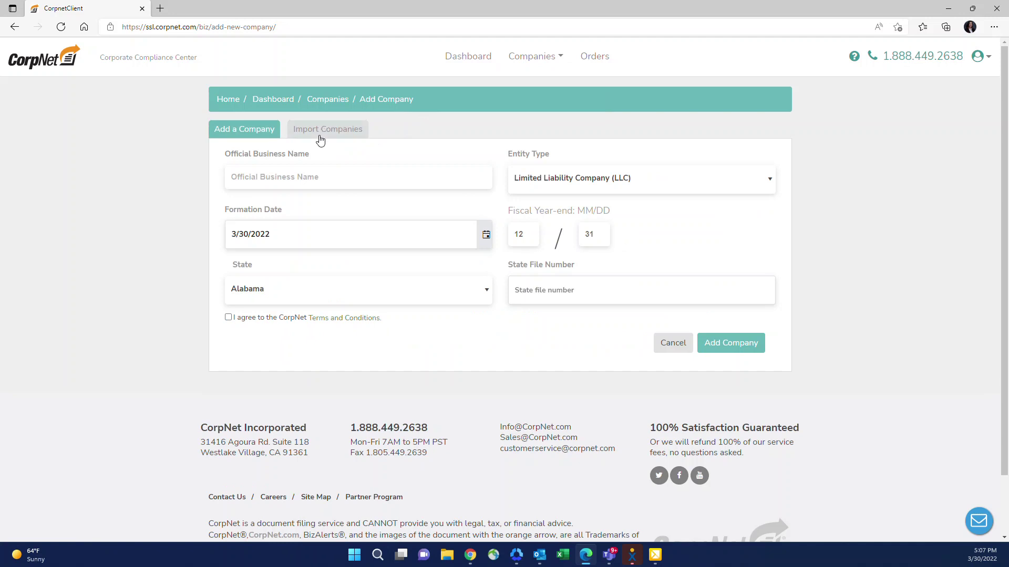
pyautogui.click(318, 133)
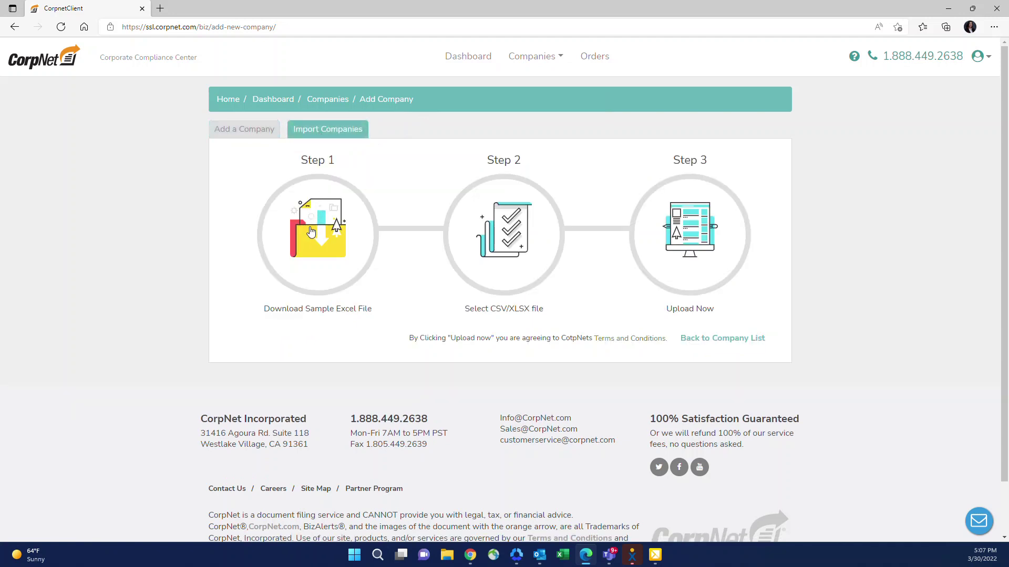
pyautogui.click(247, 135)
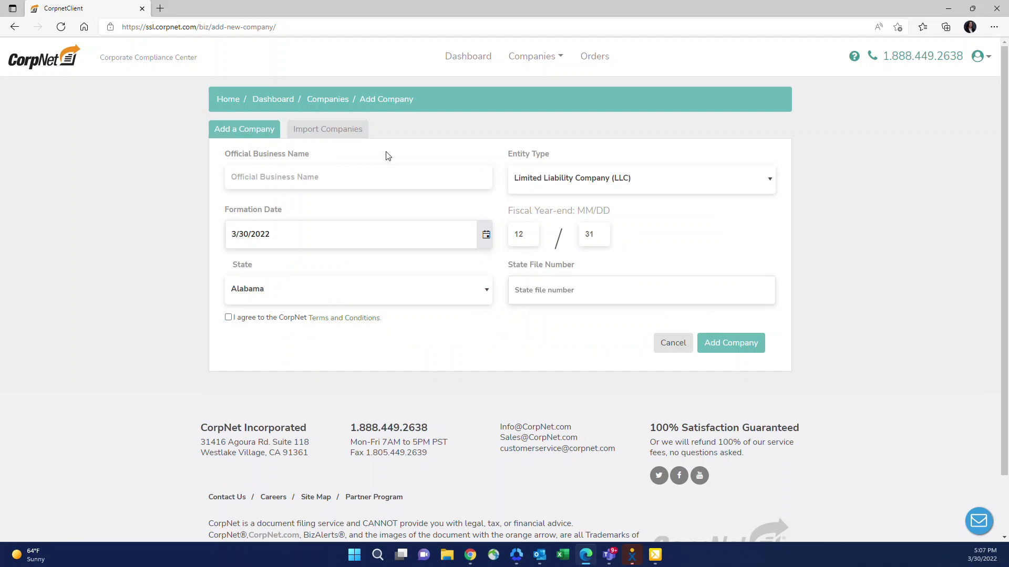
pyautogui.click(470, 63)
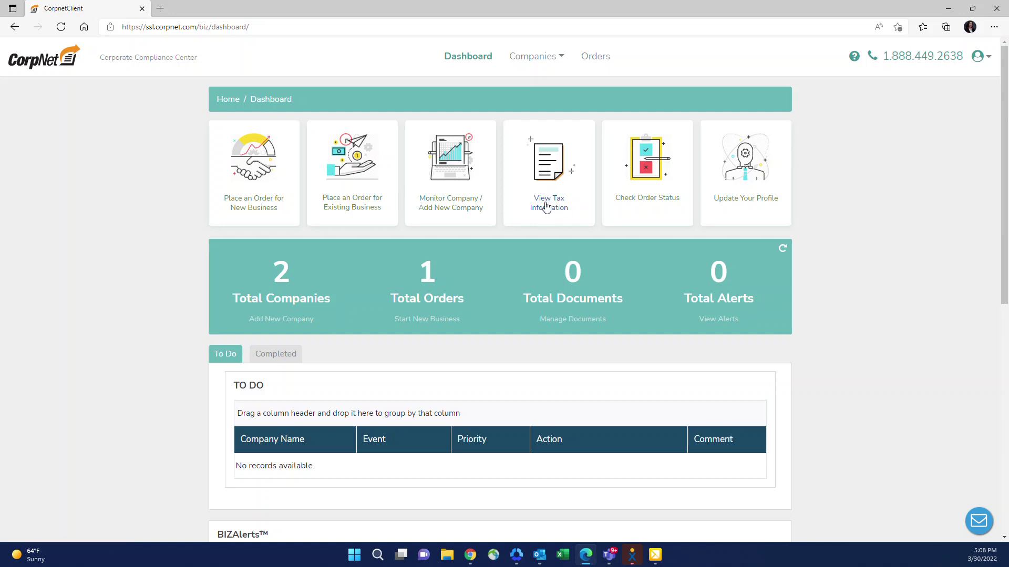
# Step: Open Check Order Status to list the Sample Partner Formation, LLC formation order
pyautogui.click(651, 205)
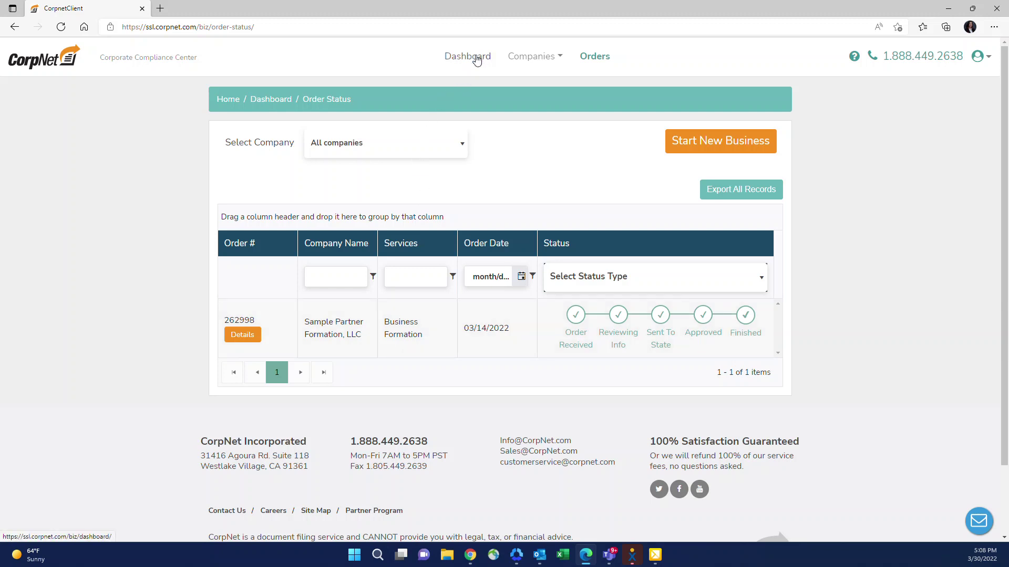
pyautogui.click(477, 59)
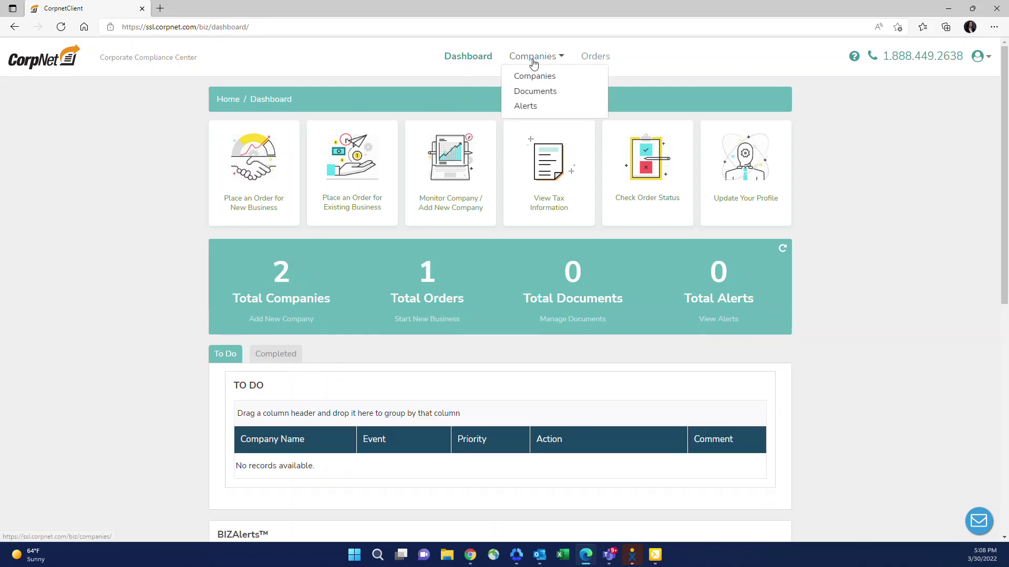
pyautogui.click(597, 59)
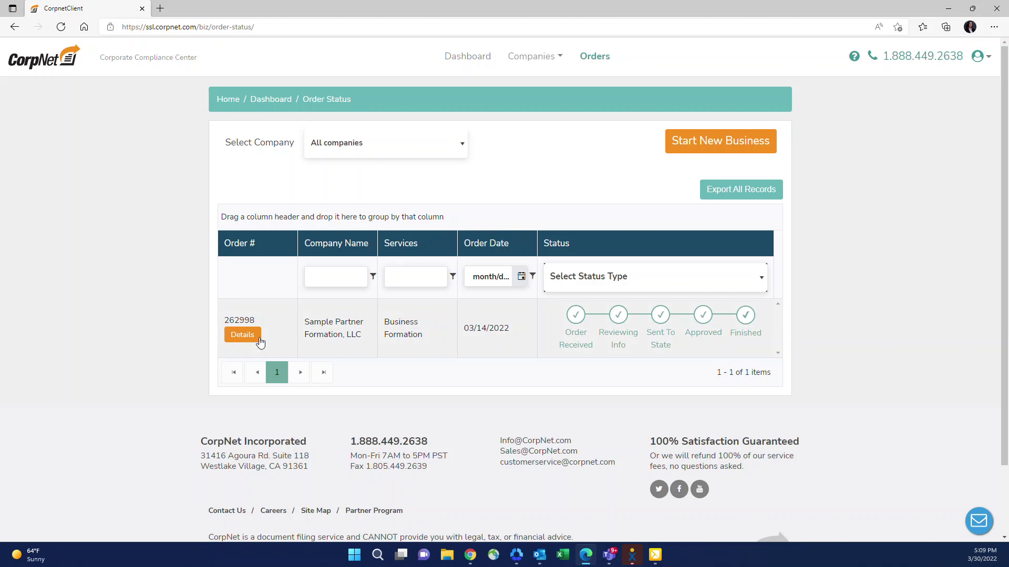
# Step: Open the Sample Partner Formation, LLC order's details from the status list
pyautogui.click(252, 336)
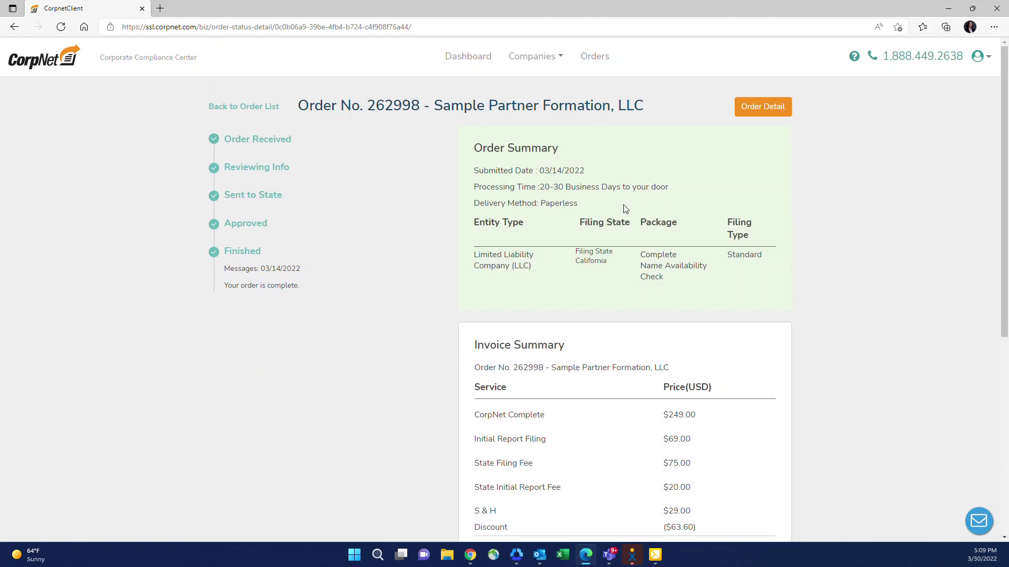
pyautogui.scroll(-2, 619, 333)
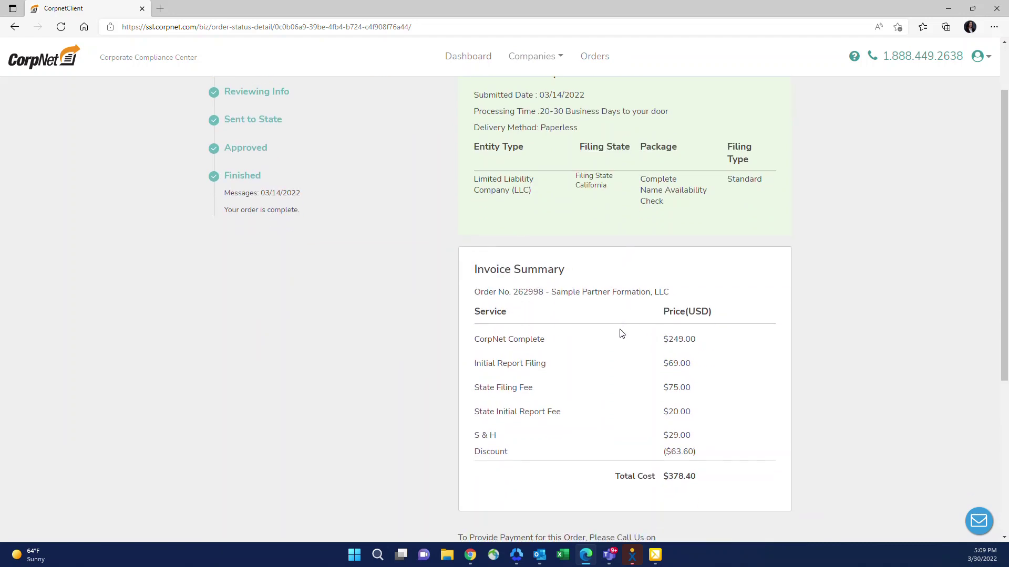
pyautogui.scroll(2, 621, 333)
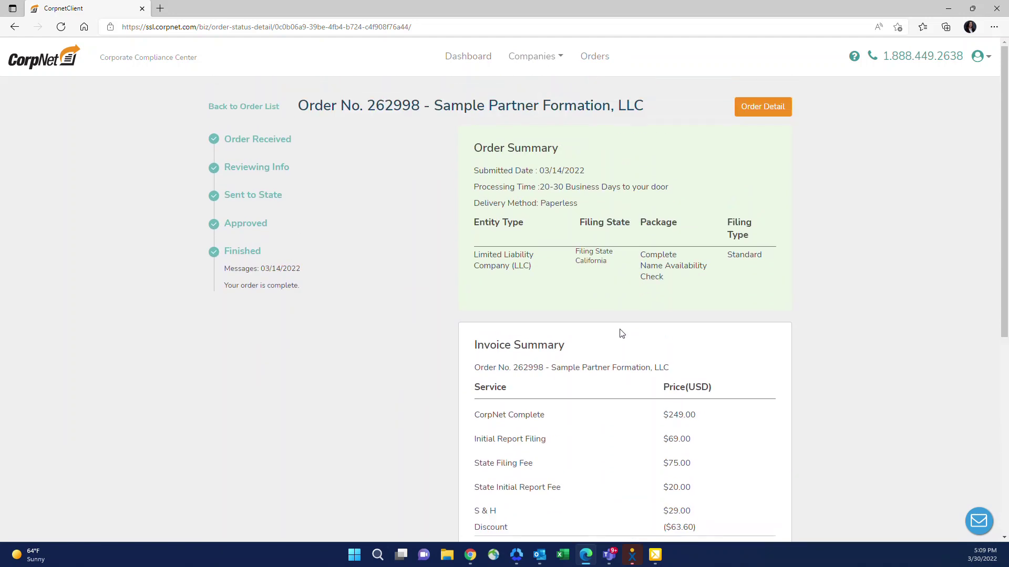
# Step: Read through the full California LLC order confirmation, then return to the order status tab
pyautogui.click(760, 109)
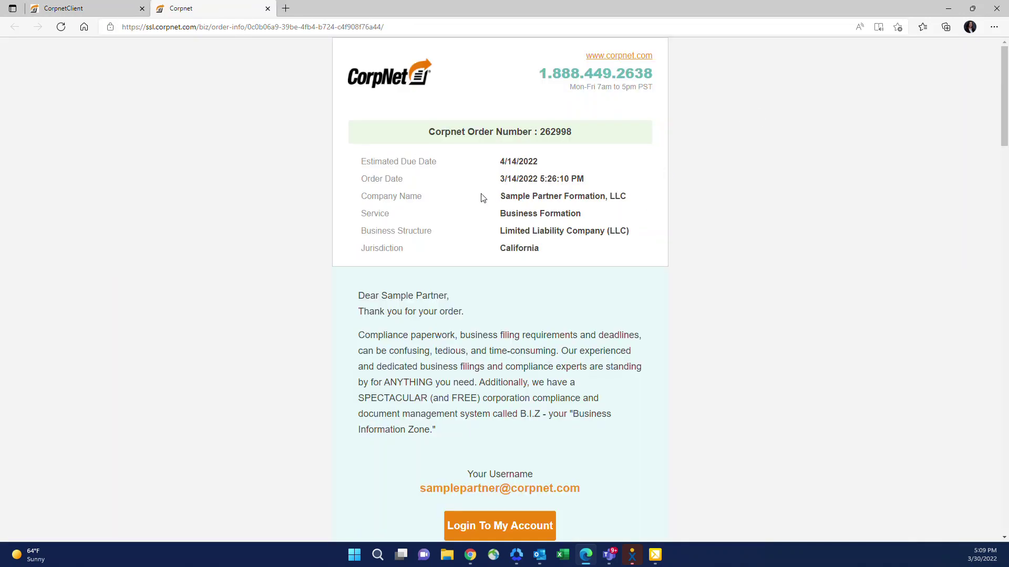
pyautogui.scroll(-13, 550, 191)
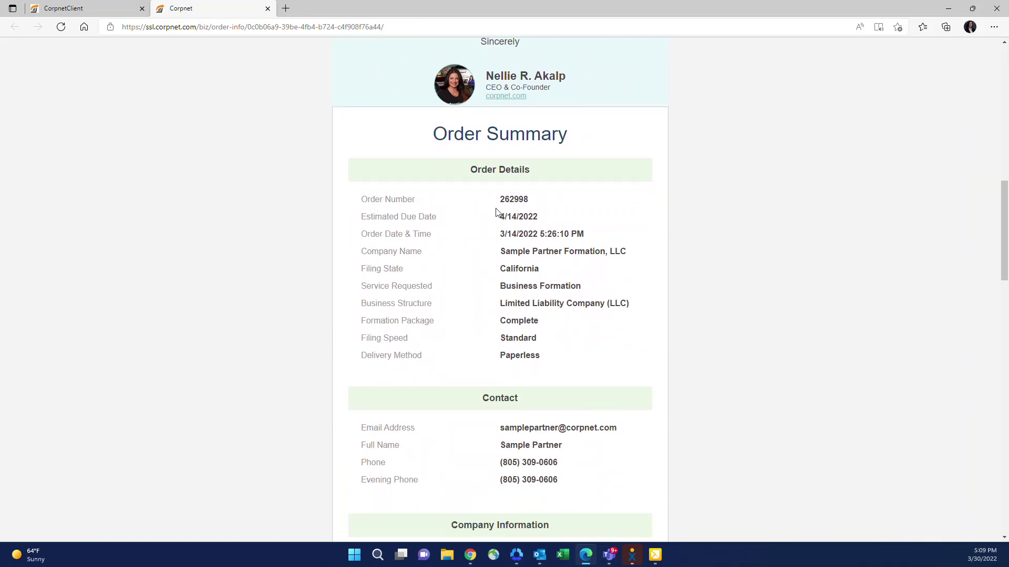
pyautogui.scroll(-10, 573, 351)
pyautogui.scroll(-9, 572, 351)
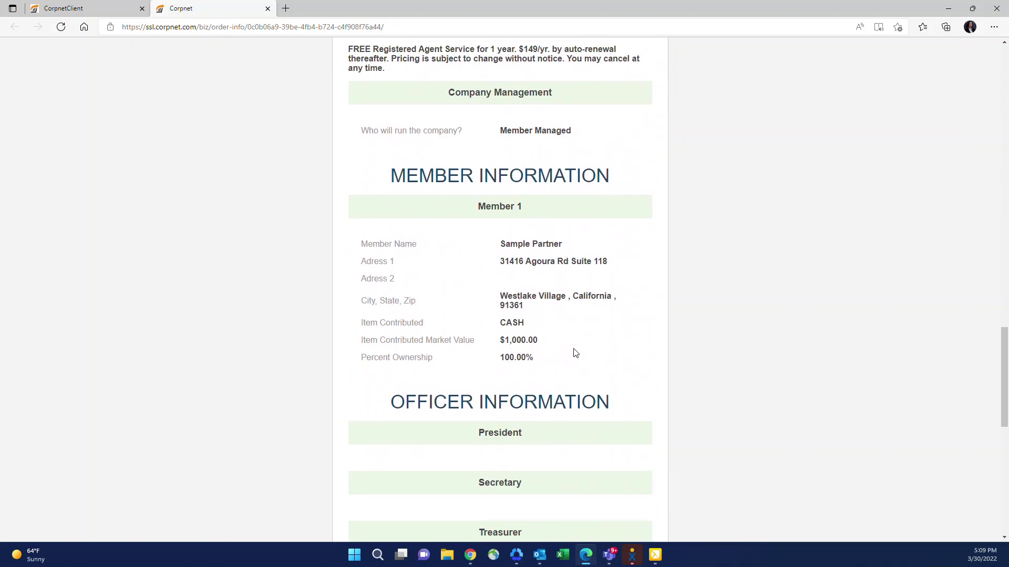
pyautogui.scroll(-3, 507, 388)
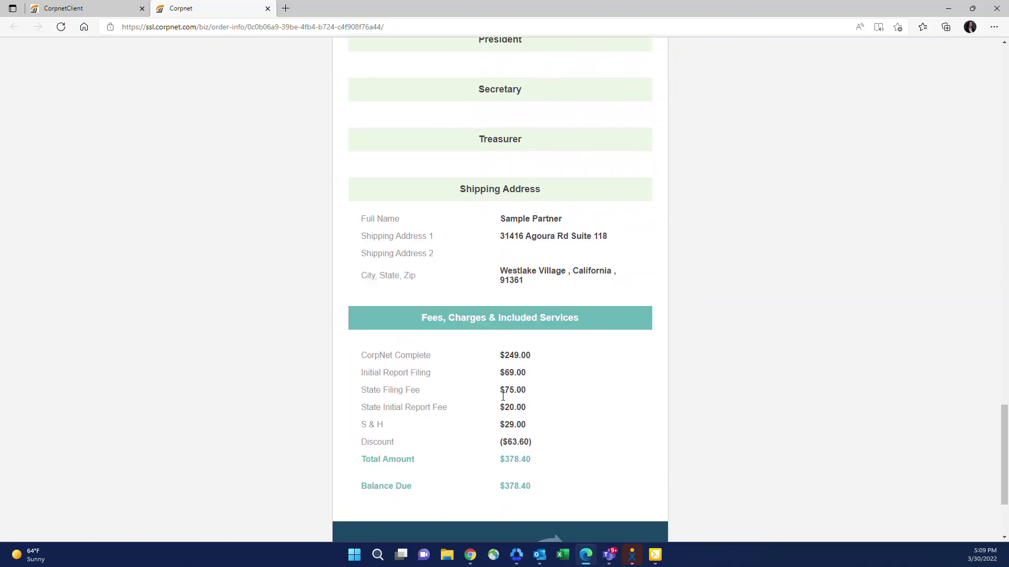
pyautogui.scroll(20, 504, 320)
pyautogui.scroll(10, 473, 305)
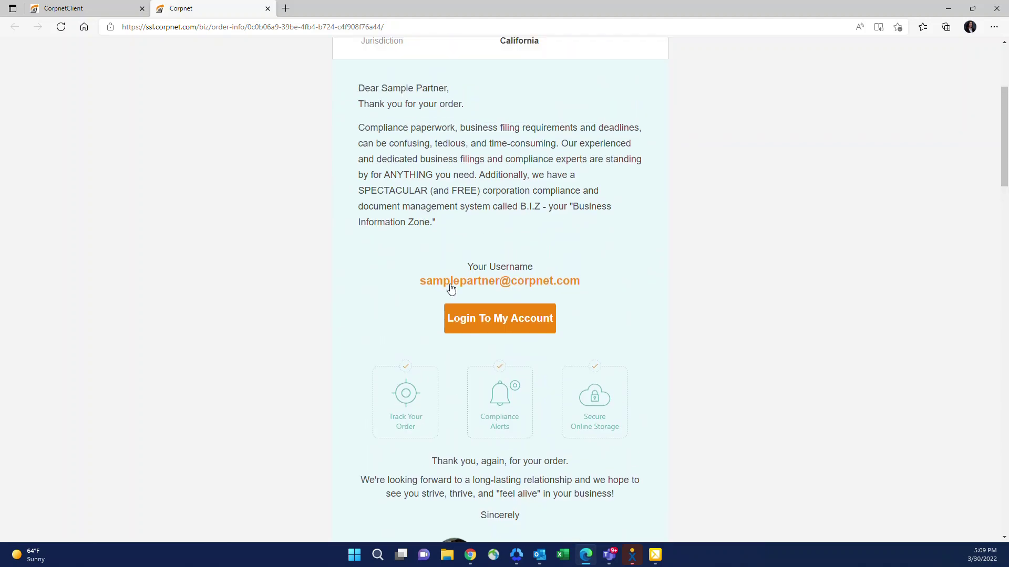
pyautogui.click(78, 8)
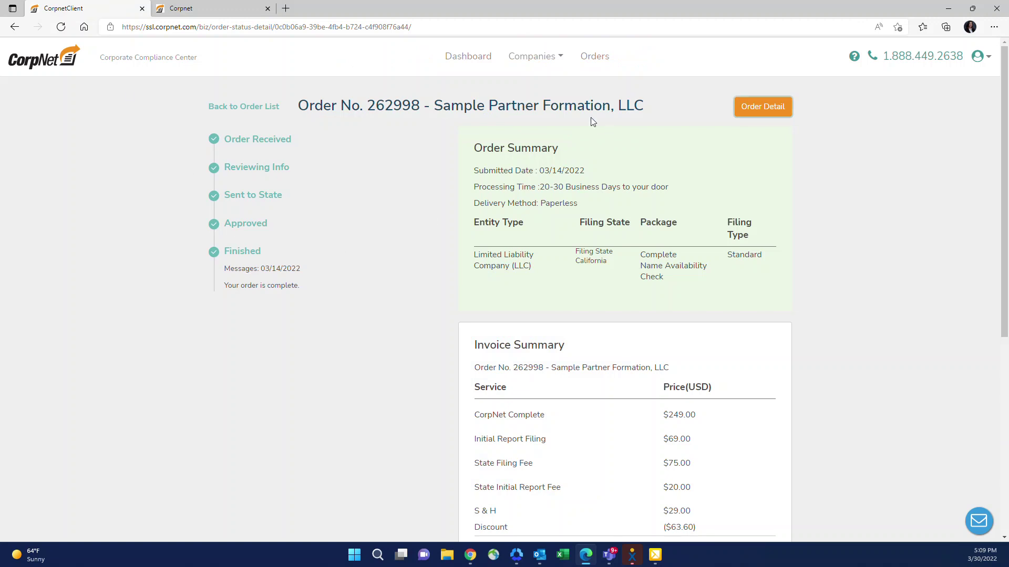
# Step: Return to the dashboard, start a new-business order and view the available business types
pyautogui.click(445, 59)
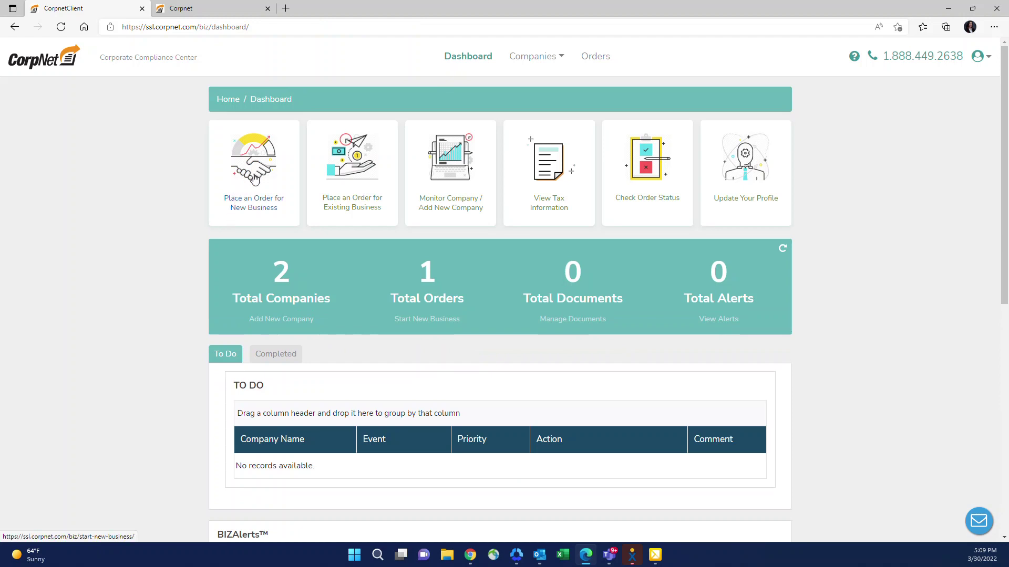
pyautogui.click(255, 200)
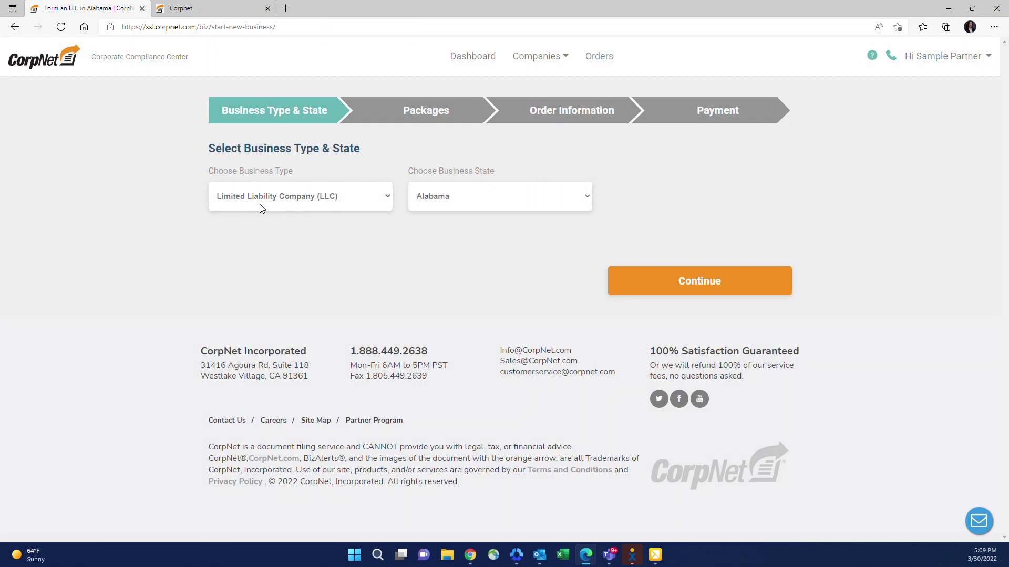
pyautogui.click(261, 208)
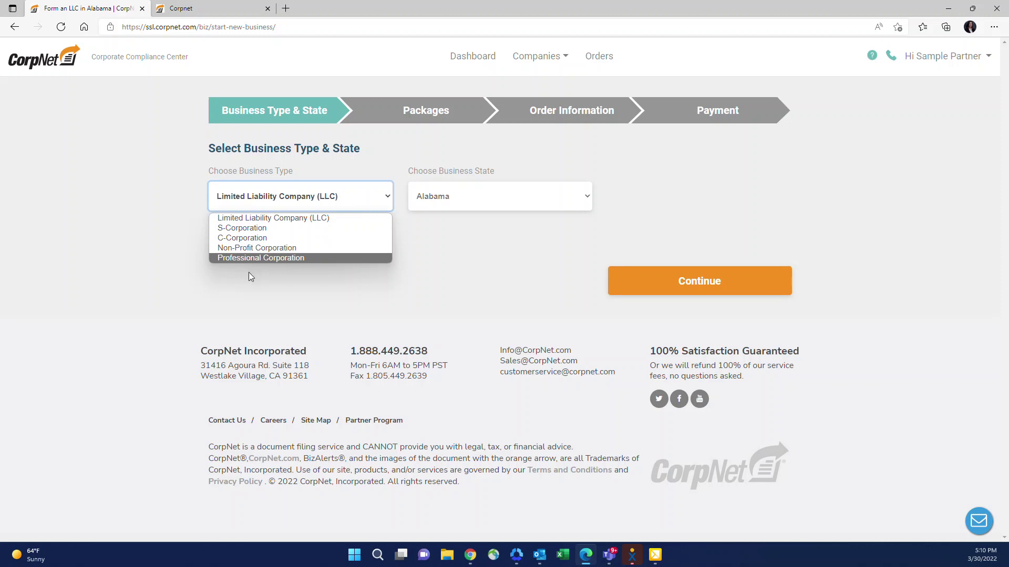
# Step: Keep LLC as the business type, choose California as the state, and continue to packages
pyautogui.click(250, 270)
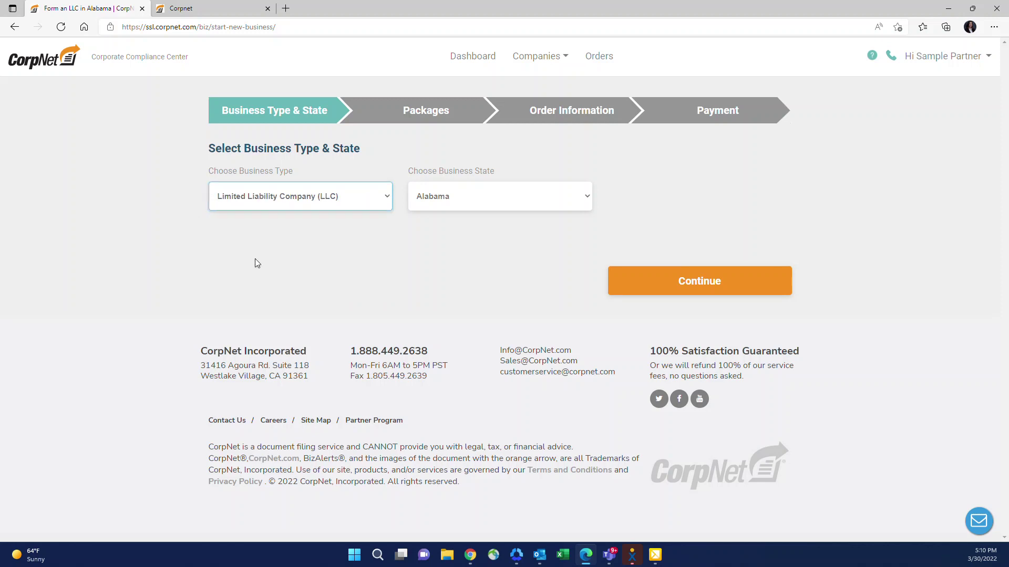
pyautogui.click(471, 195)
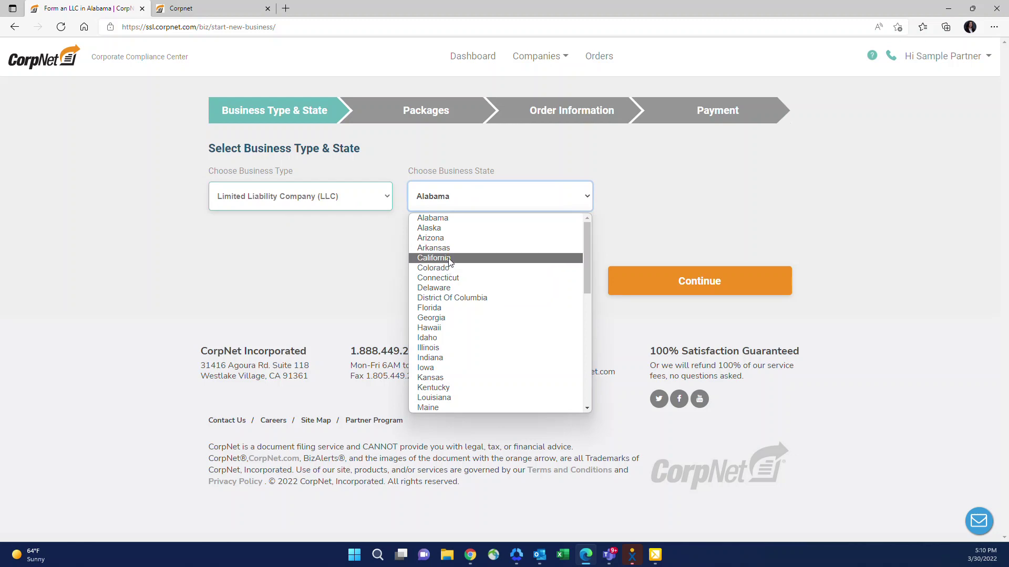
pyautogui.click(433, 257)
pyautogui.click(684, 293)
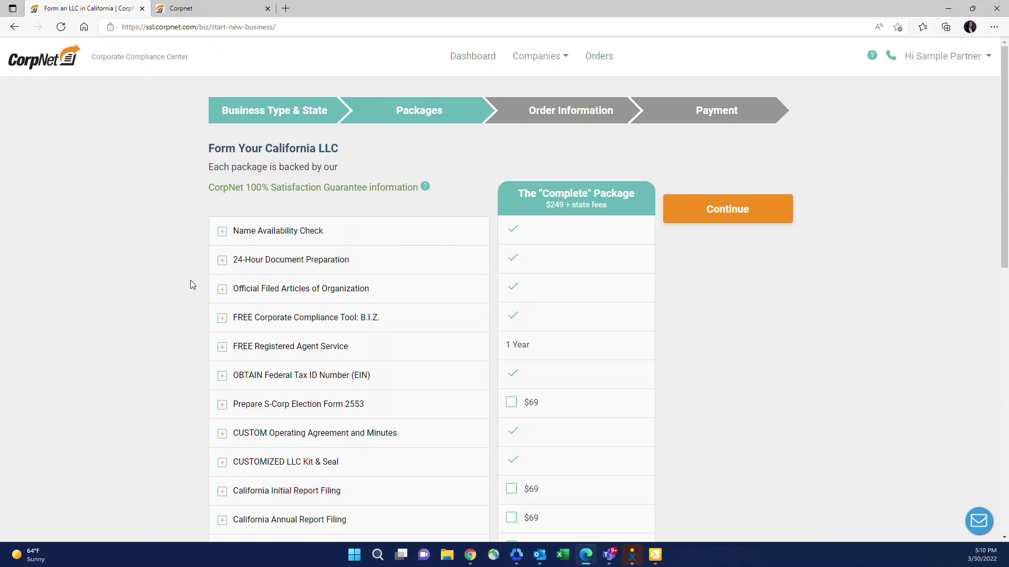
pyautogui.scroll(-7, 492, 230)
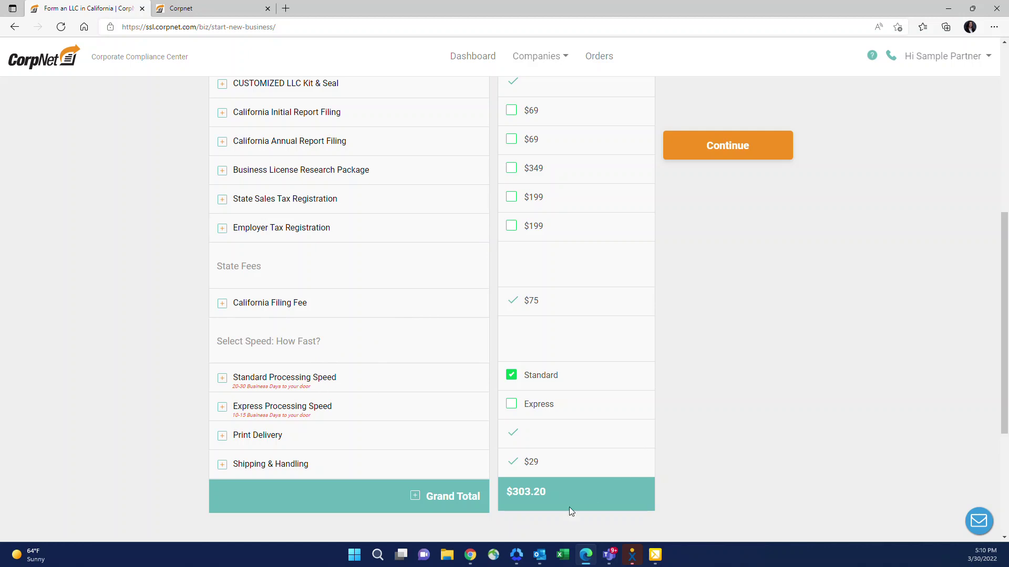
pyautogui.scroll(7, 515, 505)
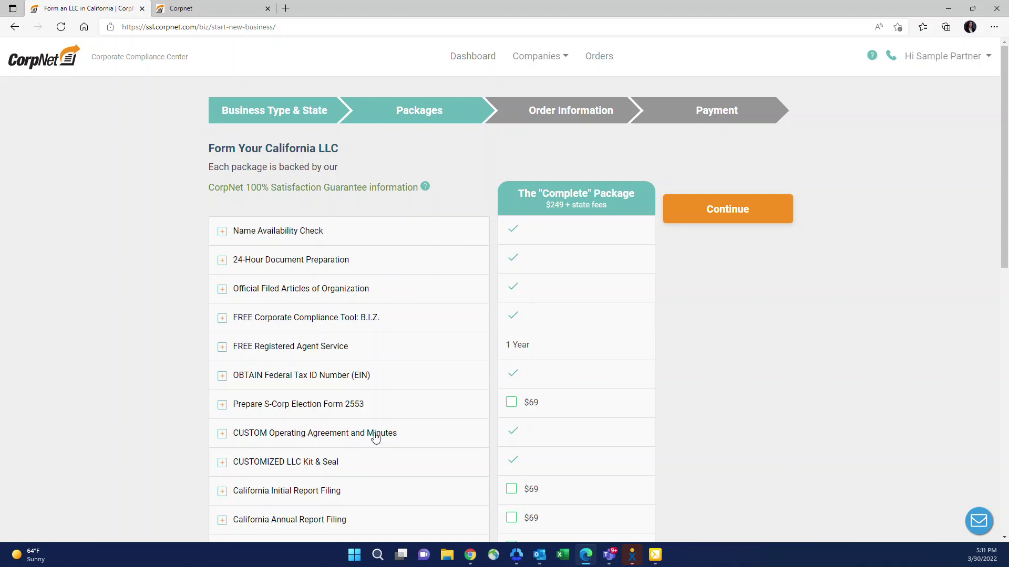
pyautogui.scroll(-4, 316, 439)
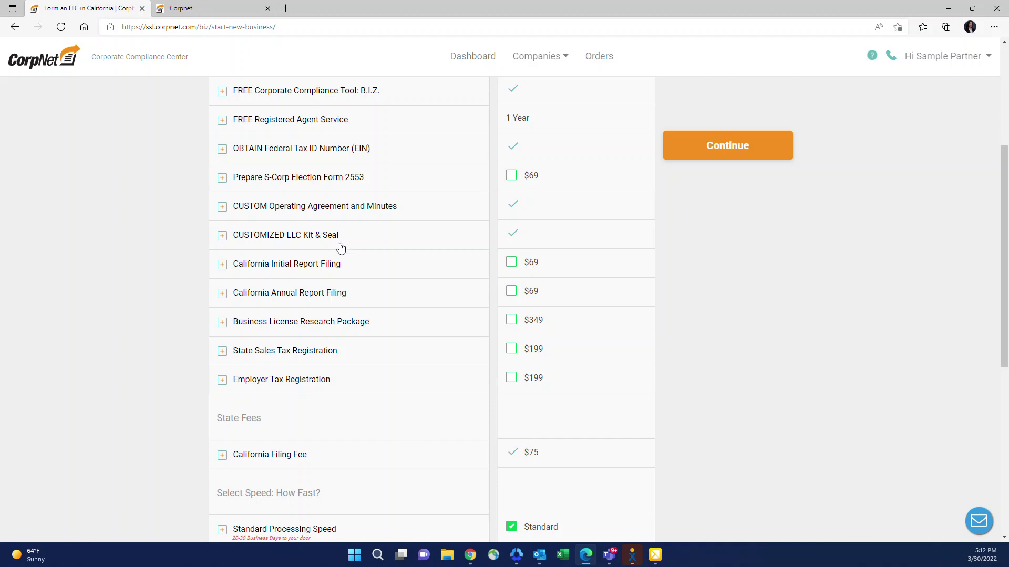
pyautogui.scroll(3, 333, 243)
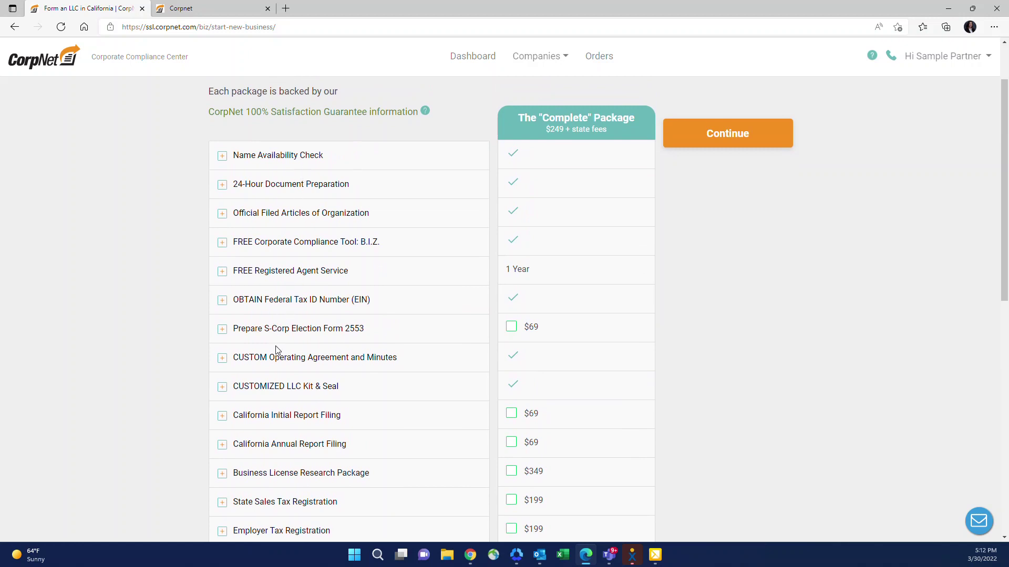
pyautogui.scroll(-2, 259, 448)
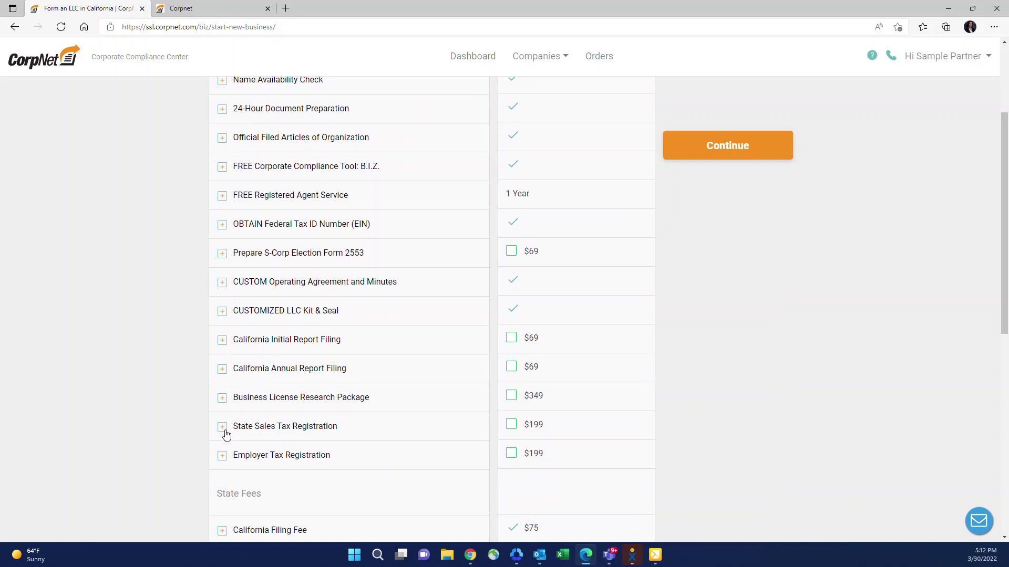
# Step: Expand the State Sales Tax Registration description about seller's permits
pyautogui.click(222, 428)
pyautogui.scroll(-2, 224, 431)
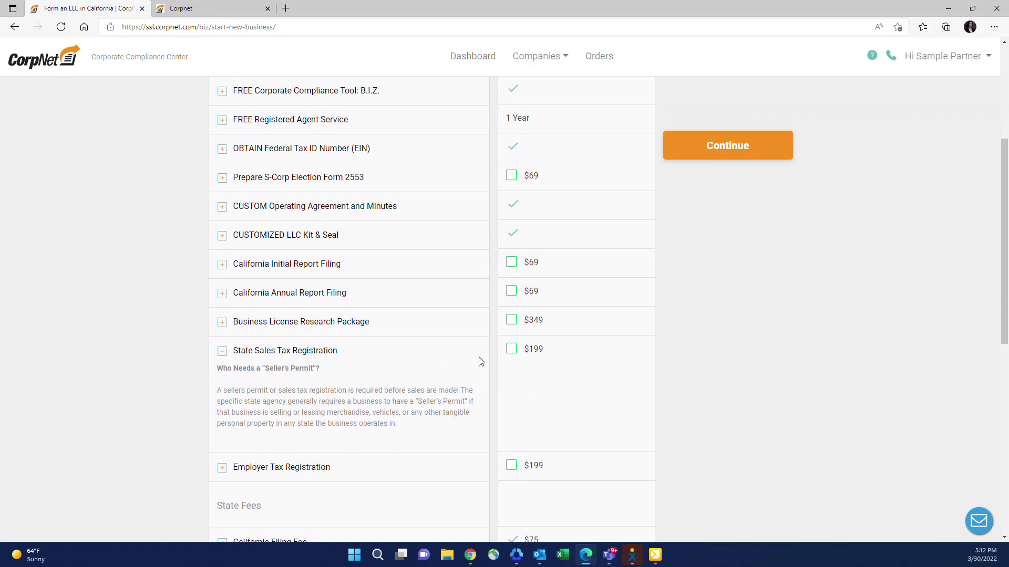
pyautogui.scroll(3, 481, 362)
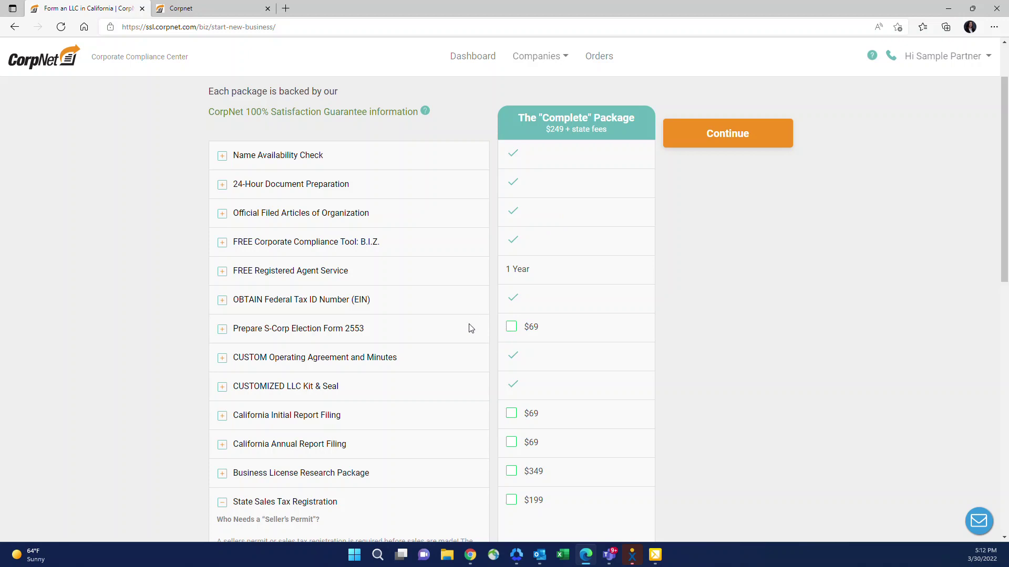
# Step: Expand the Grand Total breakdown: $249 less 20% is $199.20, plus $75 state fee and $29 S&H
pyautogui.scroll(-1, 471, 328)
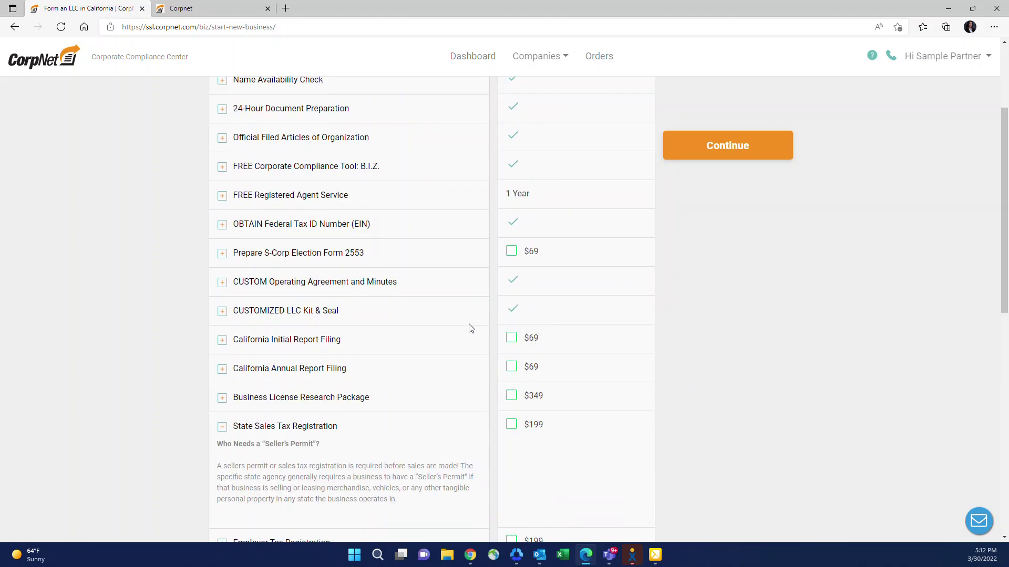
pyautogui.scroll(-4, 471, 328)
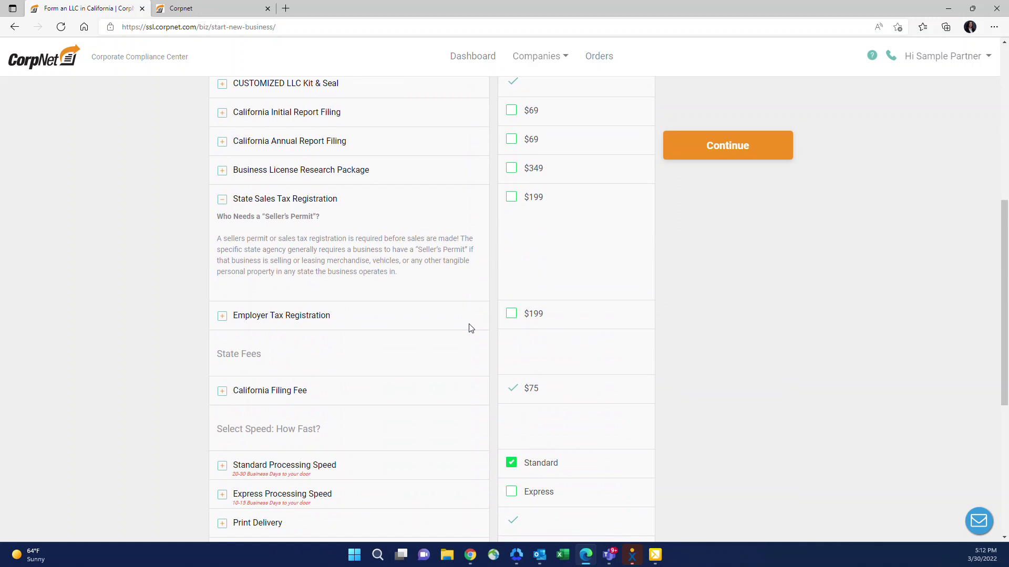
pyautogui.scroll(-1, 471, 328)
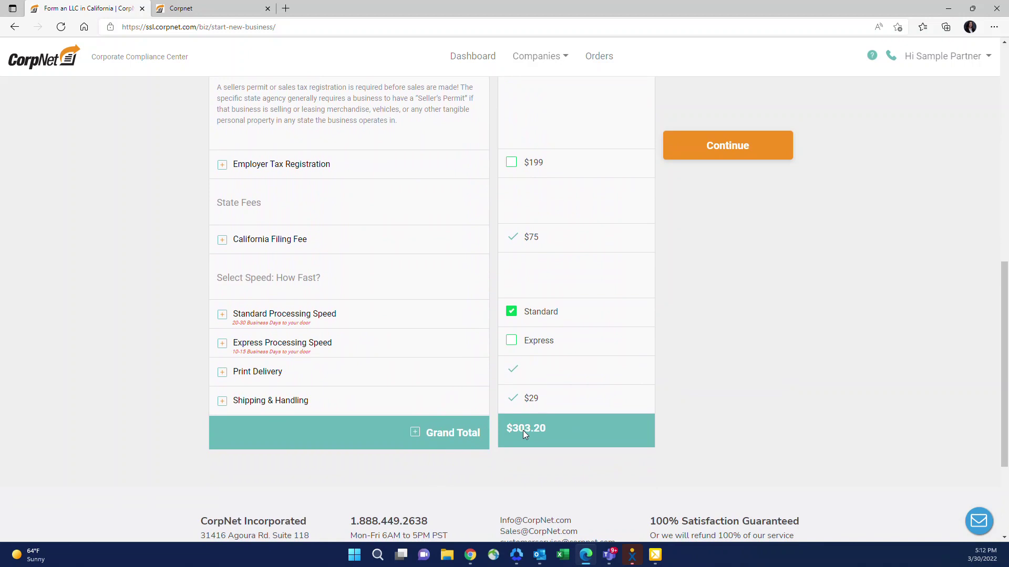
pyautogui.click(414, 439)
pyautogui.scroll(-2, 414, 431)
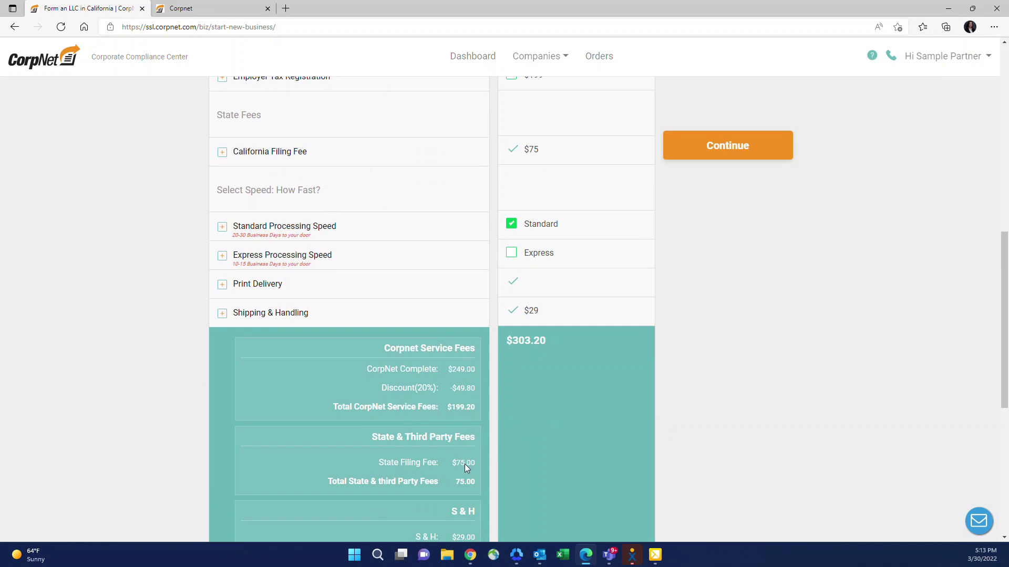
# Step: Scroll through the fee breakdown of the $303.20 grand total
pyautogui.scroll(-1, 457, 462)
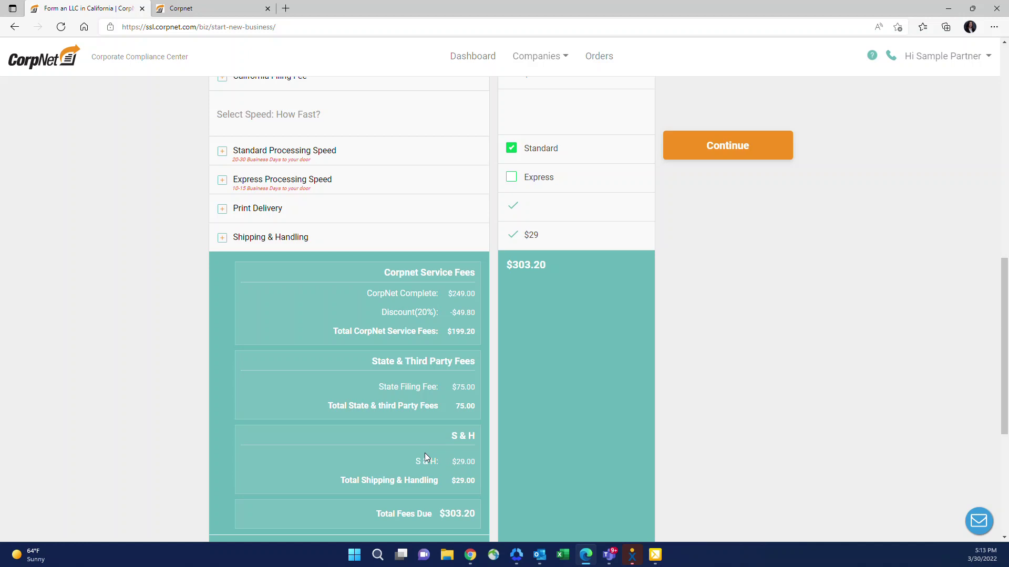
pyautogui.scroll(-2, 424, 452)
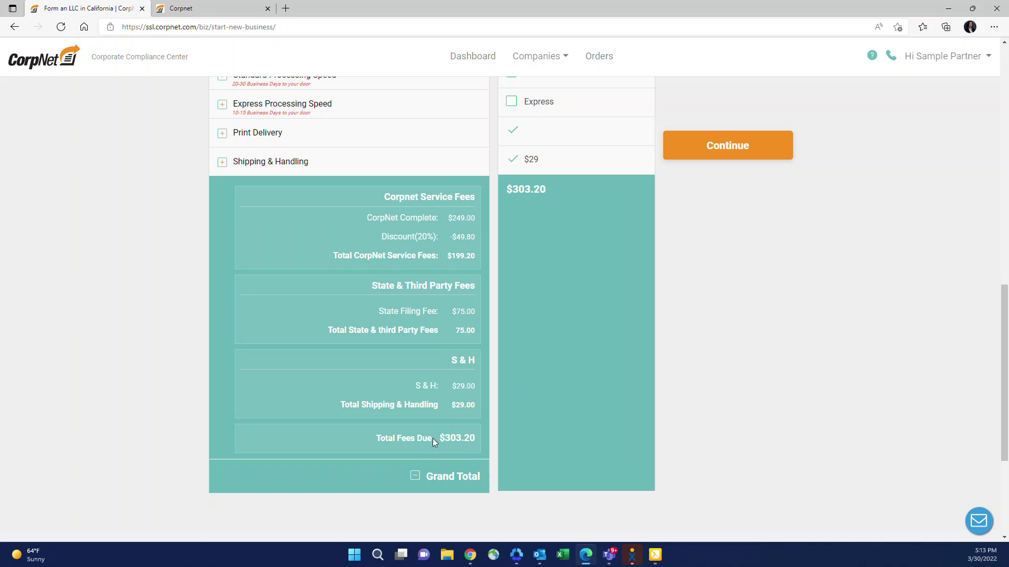
pyautogui.scroll(10, 441, 415)
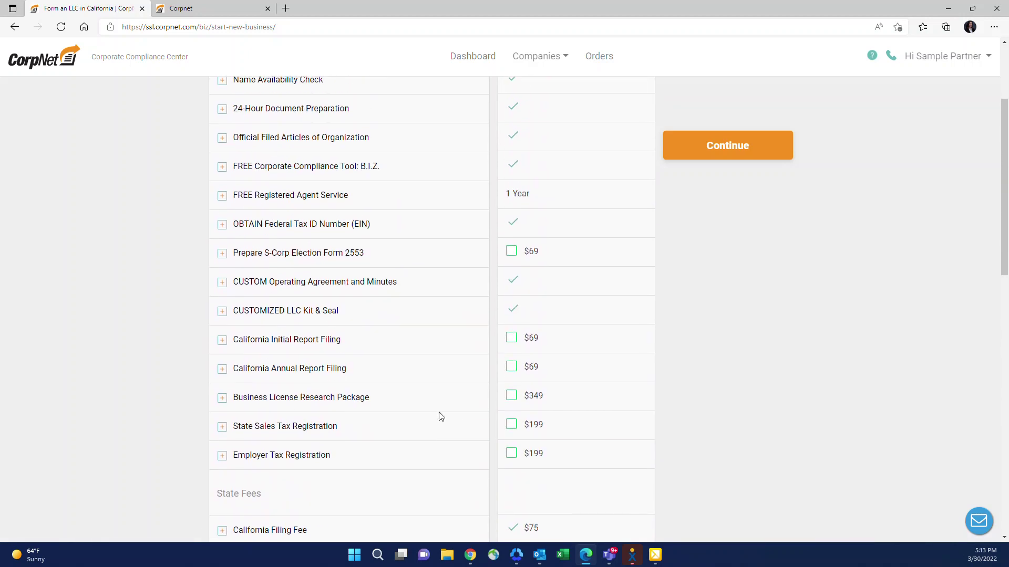
# Step: Add the $69 California Initial Report and Annual Report Filings, raising the total to $453.60
pyautogui.scroll(2, 441, 415)
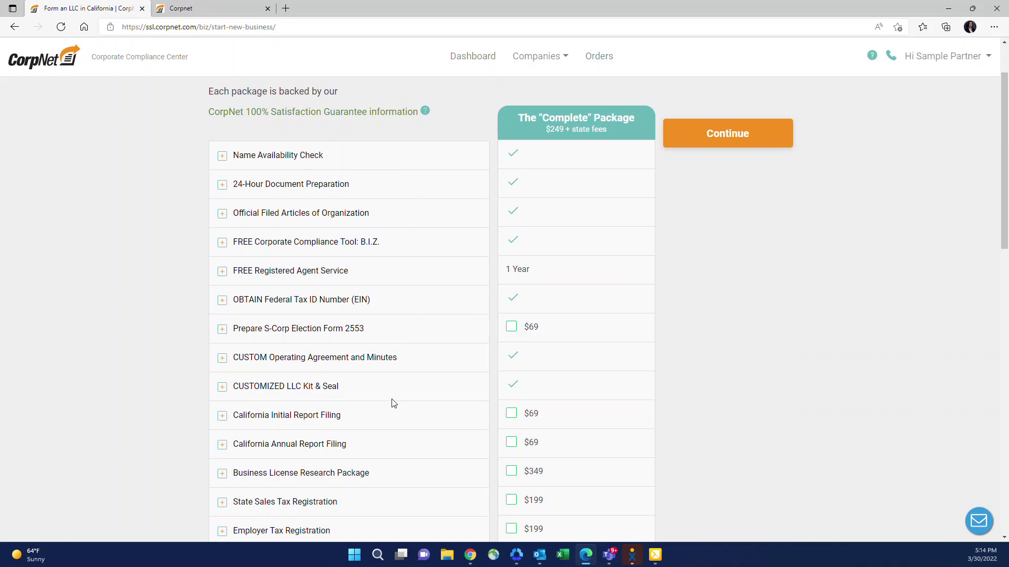
pyautogui.scroll(-1, 394, 403)
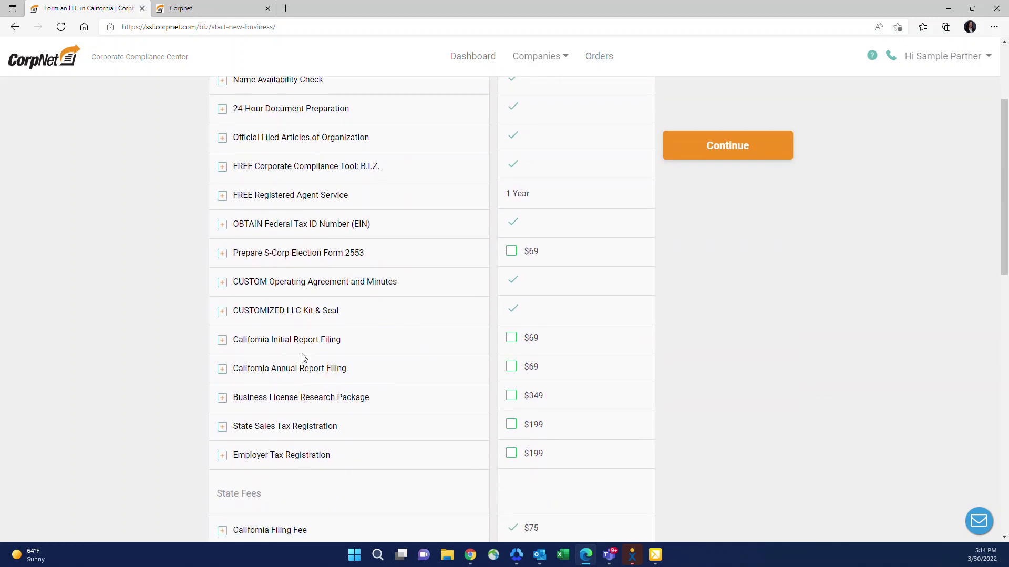
pyautogui.click(222, 342)
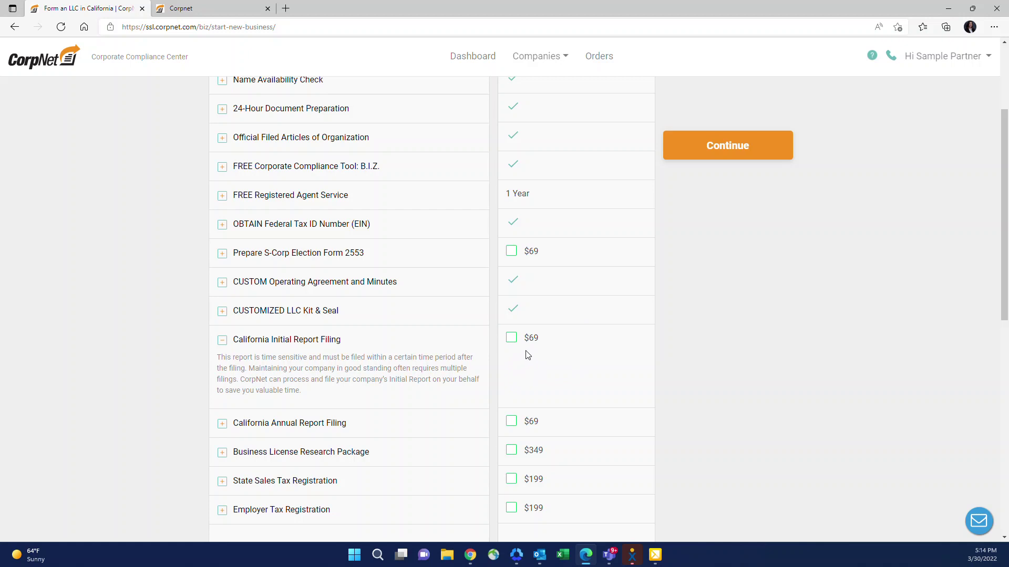
pyautogui.click(512, 340)
pyautogui.scroll(-1, 425, 332)
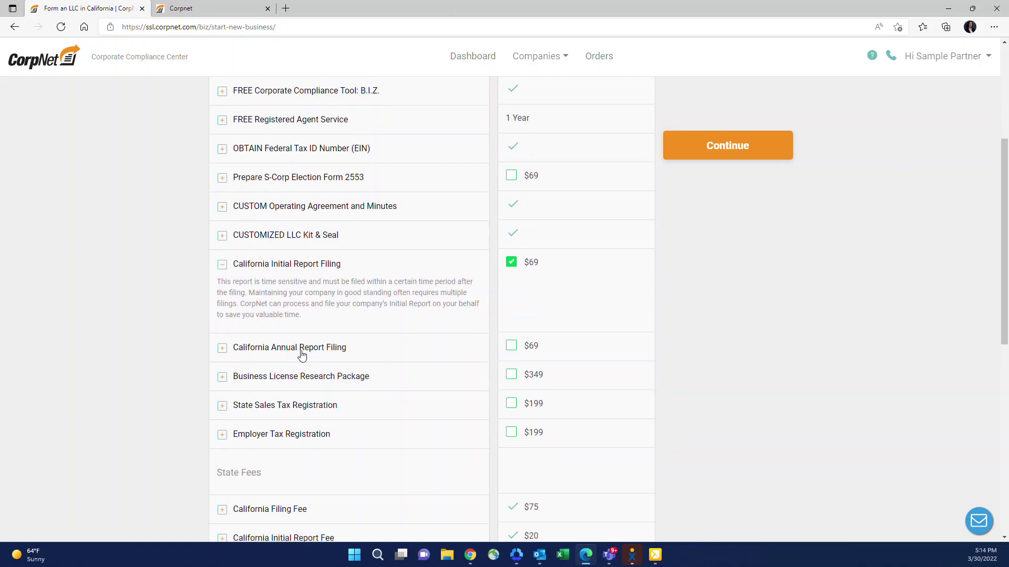
pyautogui.click(518, 349)
# Step: Expand the Grand Total to review the itemised $453.60 fees, then scroll back up
pyautogui.scroll(-7, 315, 361)
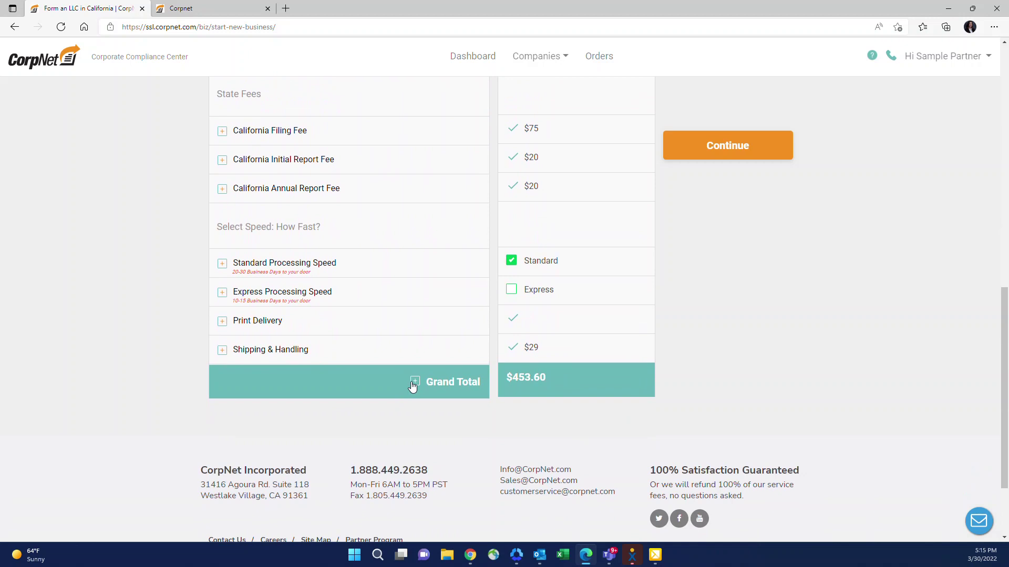
pyautogui.click(413, 383)
pyautogui.scroll(-3, 391, 387)
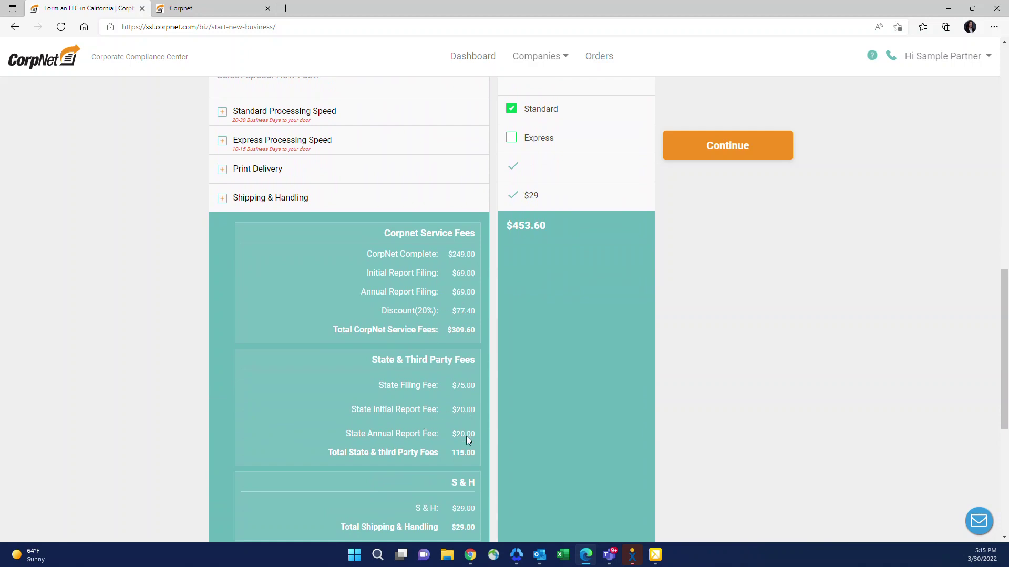
pyautogui.scroll(4, 439, 437)
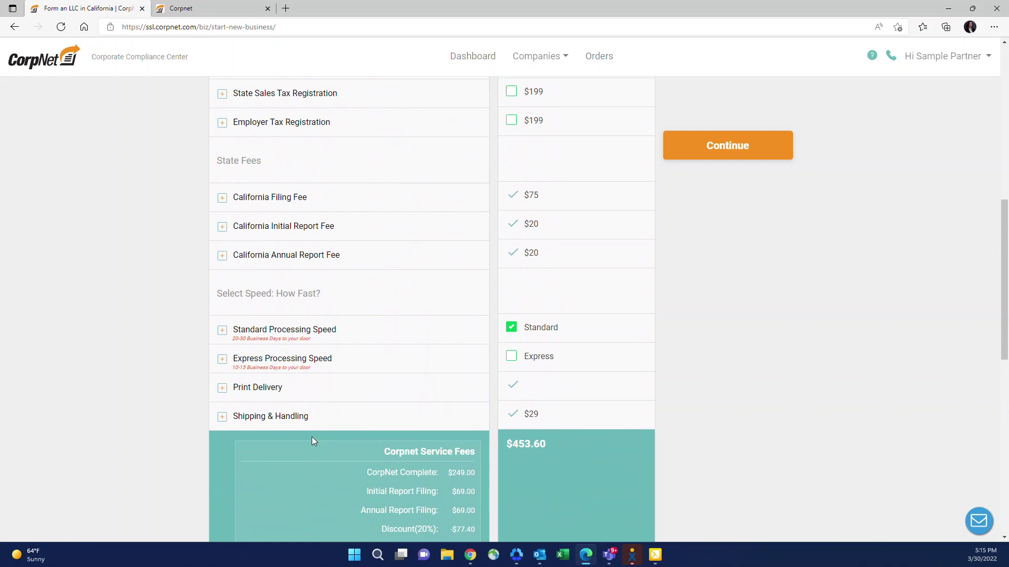
pyautogui.scroll(1, 288, 454)
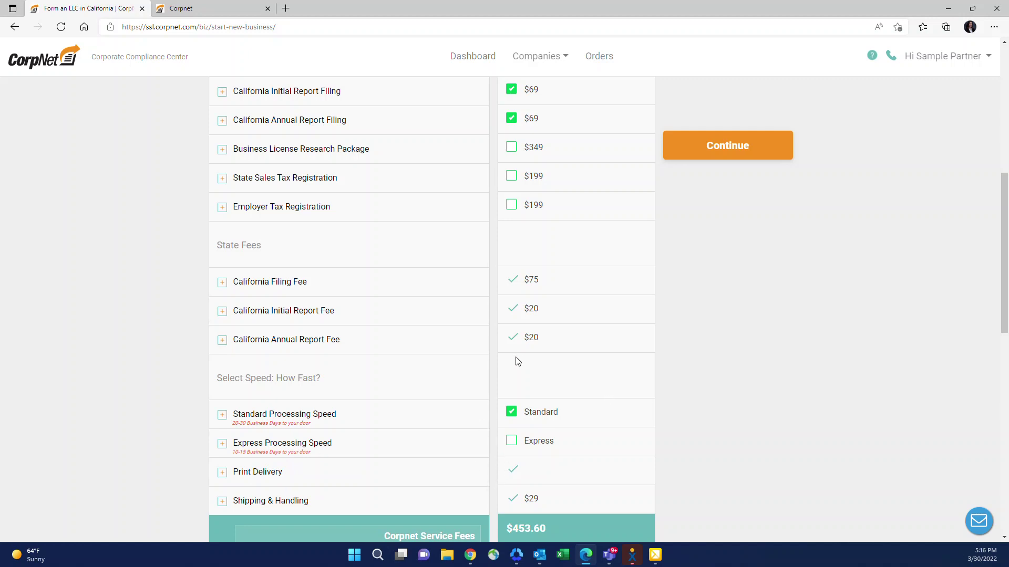
# Step: Continue to the Order Information form with prefilled contacts and select the Desired Name field
pyautogui.click(735, 148)
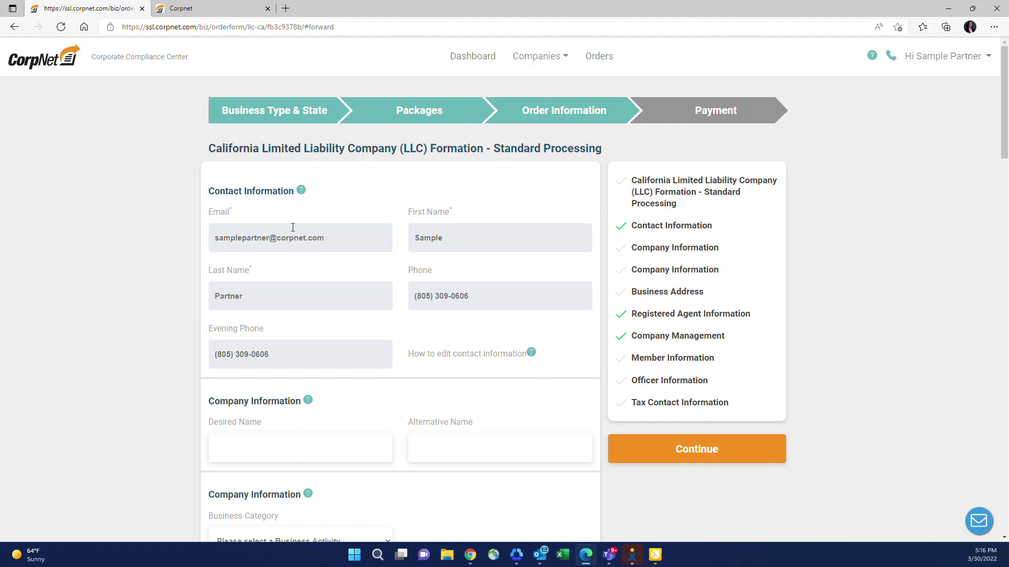
pyautogui.moveTo(304, 195)
pyautogui.scroll(-1, 362, 290)
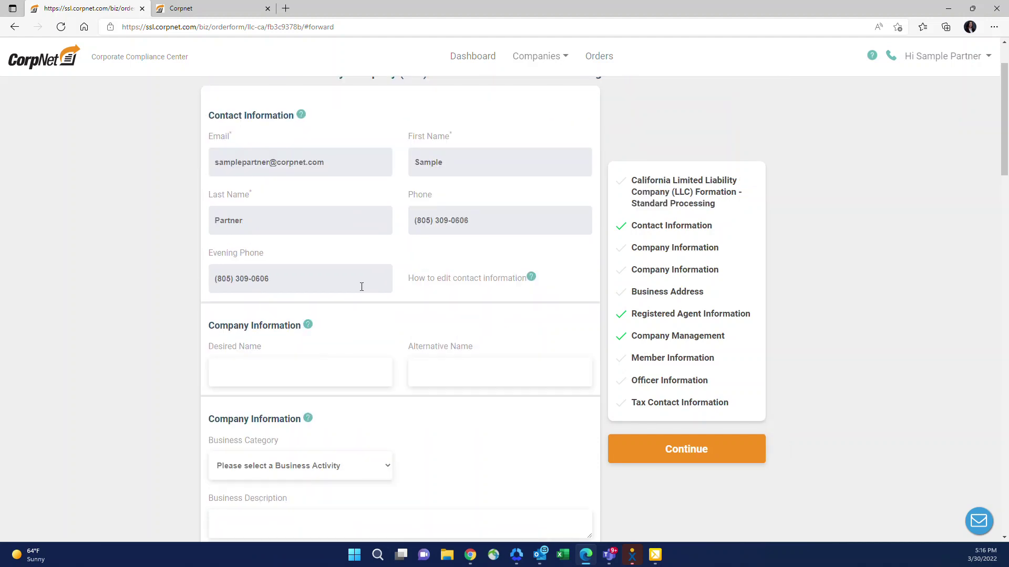
pyautogui.scroll(-1, 361, 287)
pyautogui.click(283, 299)
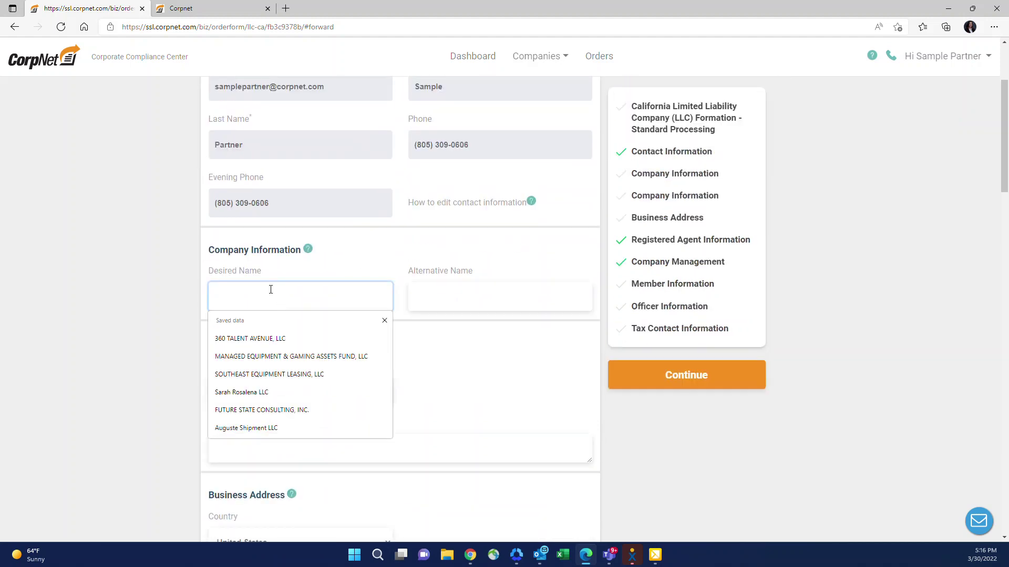
pyautogui.click(183, 304)
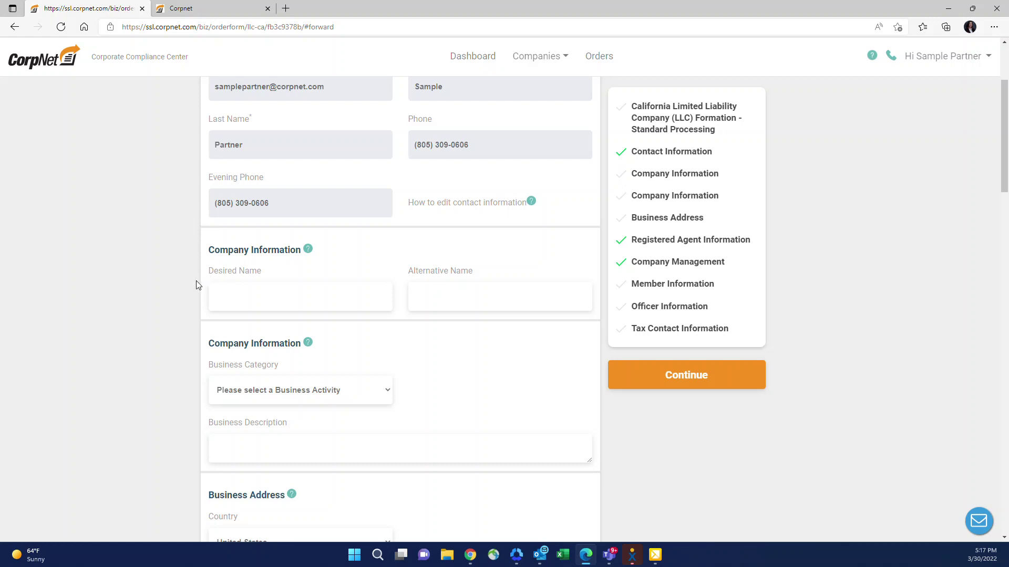
pyautogui.scroll(-3, 167, 289)
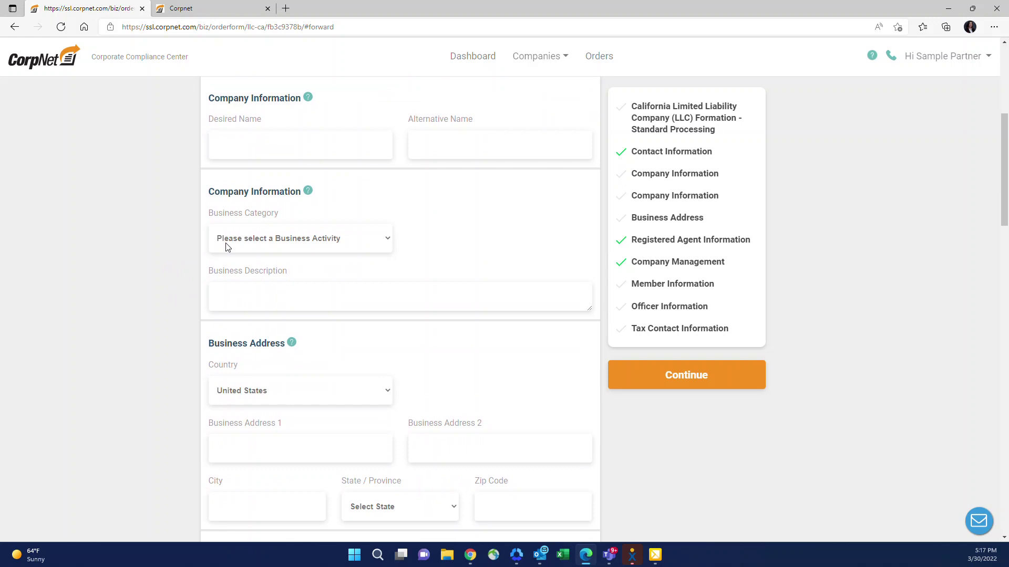
pyautogui.click(226, 246)
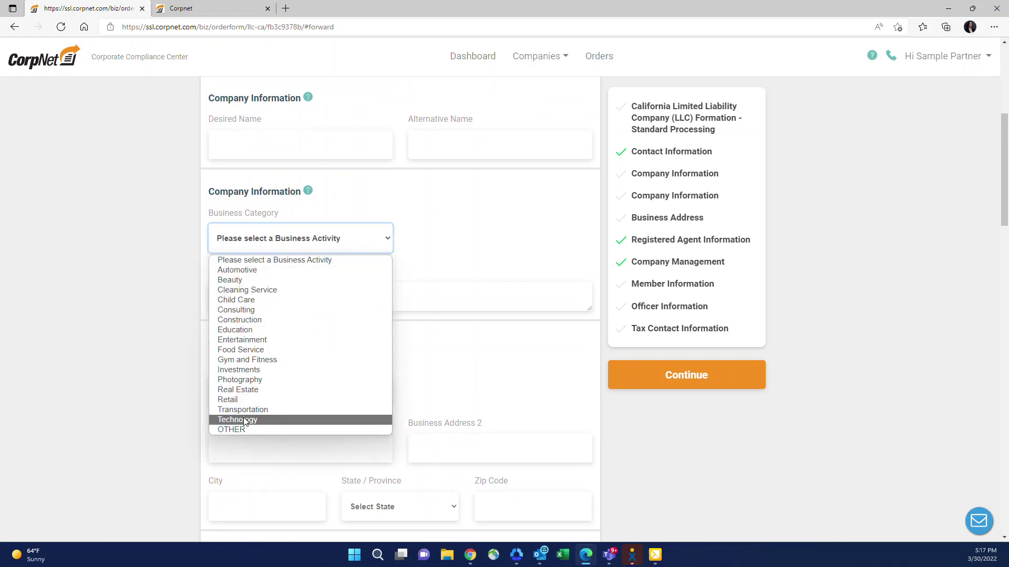
# Step: Choose OTHER as the business category and place the cursor in Business Description
pyautogui.click(245, 429)
pyautogui.click(261, 302)
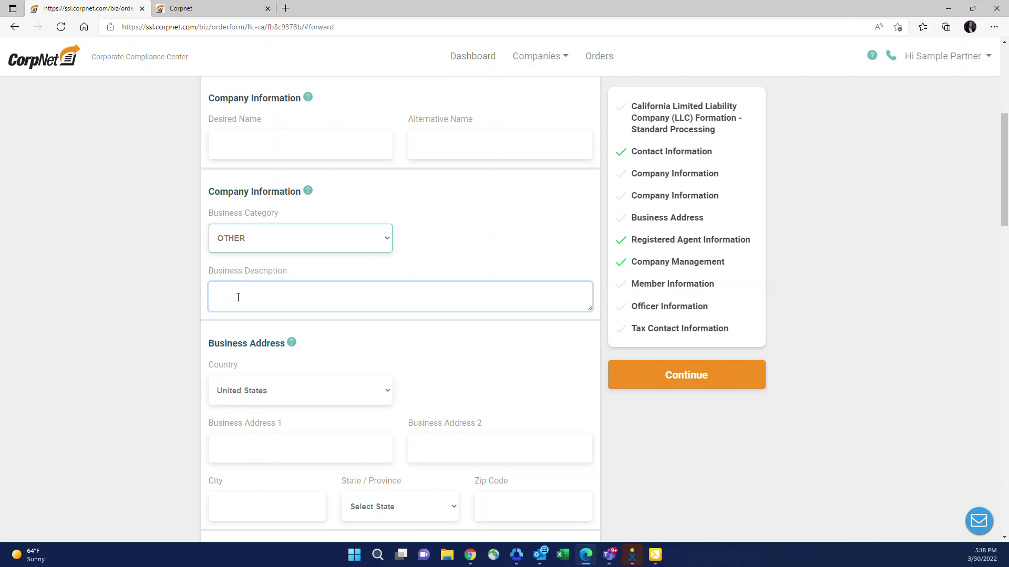
pyautogui.scroll(-2, 288, 310)
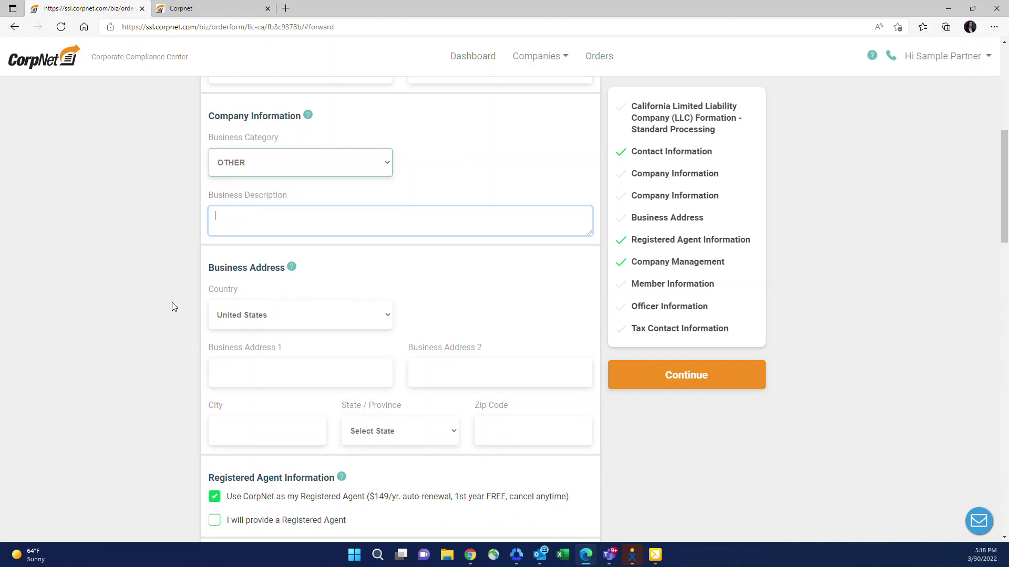
pyautogui.scroll(-2, 158, 334)
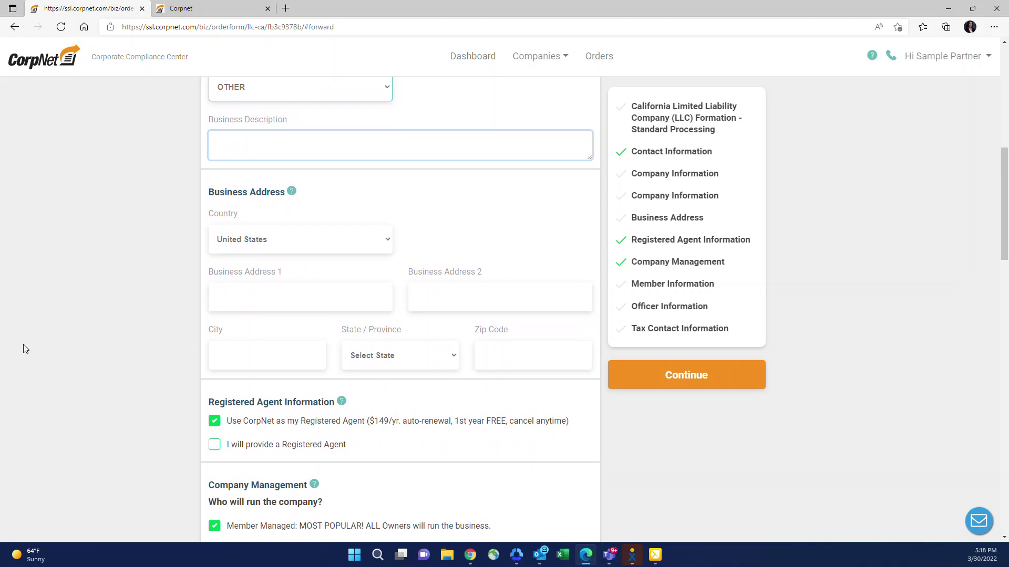
pyautogui.scroll(-2, 118, 339)
pyautogui.scroll(-2, 342, 455)
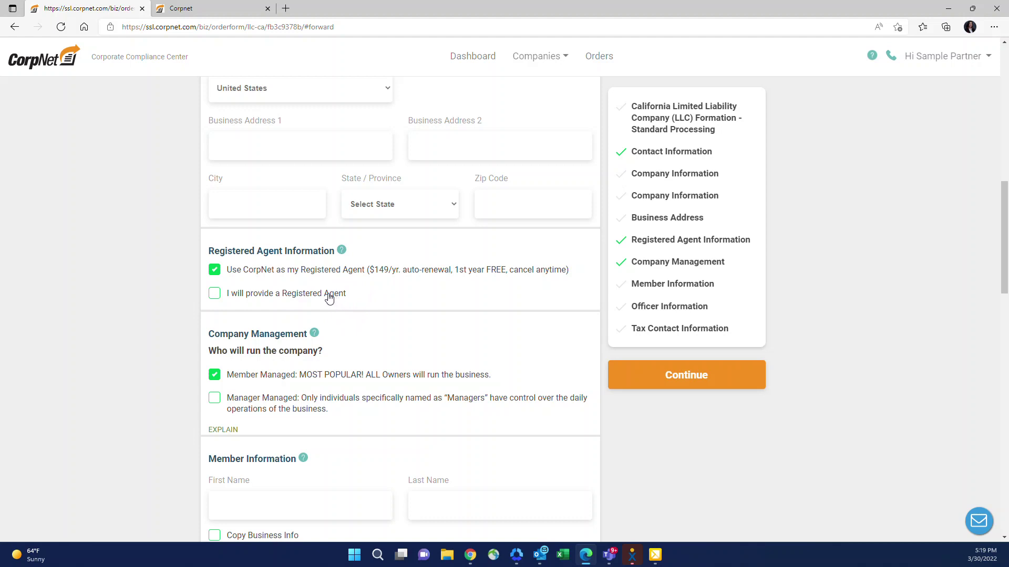
# Step: Switch the registered agent to your own, then back to CorpNet
pyautogui.click(214, 293)
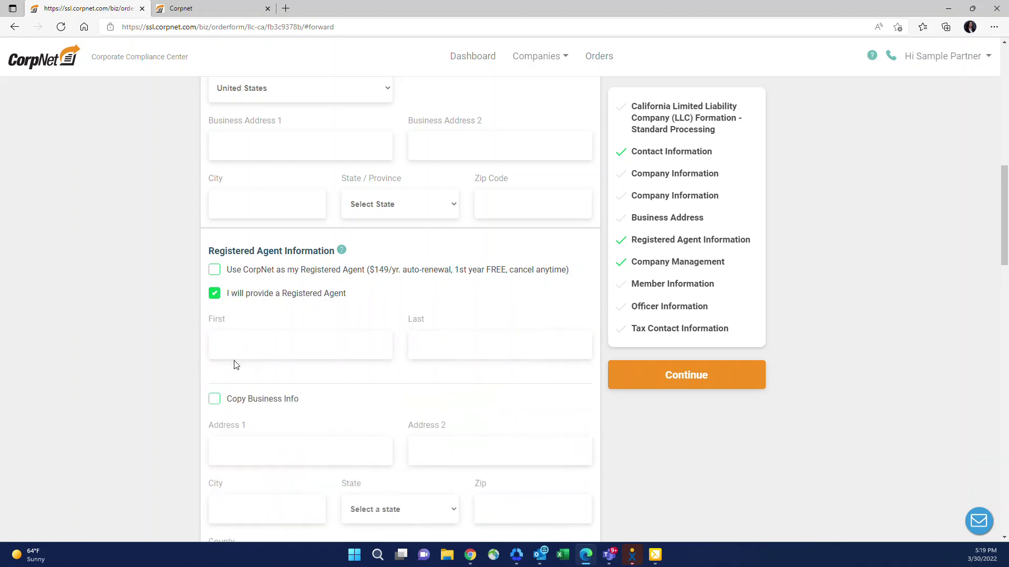
pyautogui.scroll(-2, 231, 370)
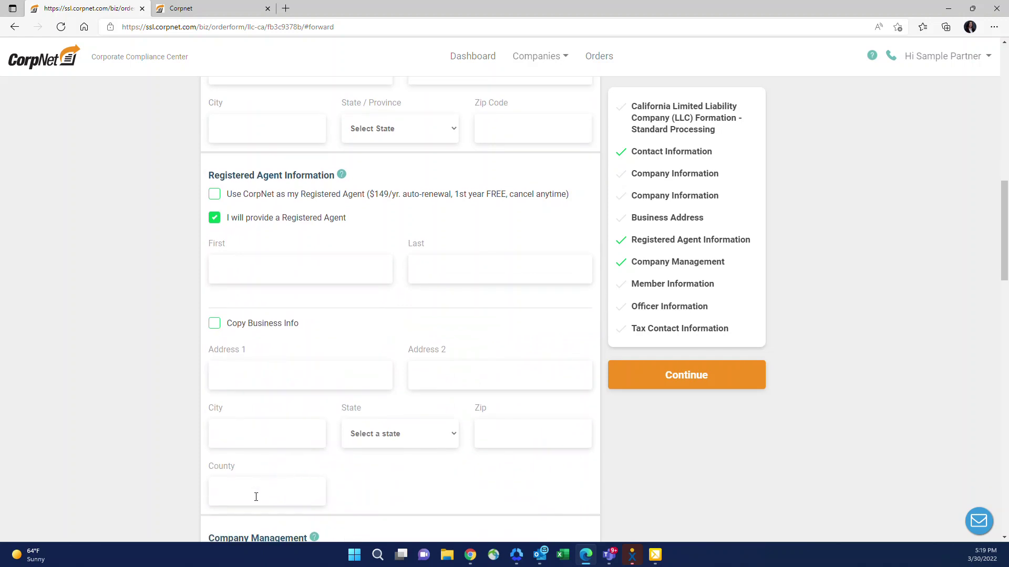
pyautogui.click(214, 194)
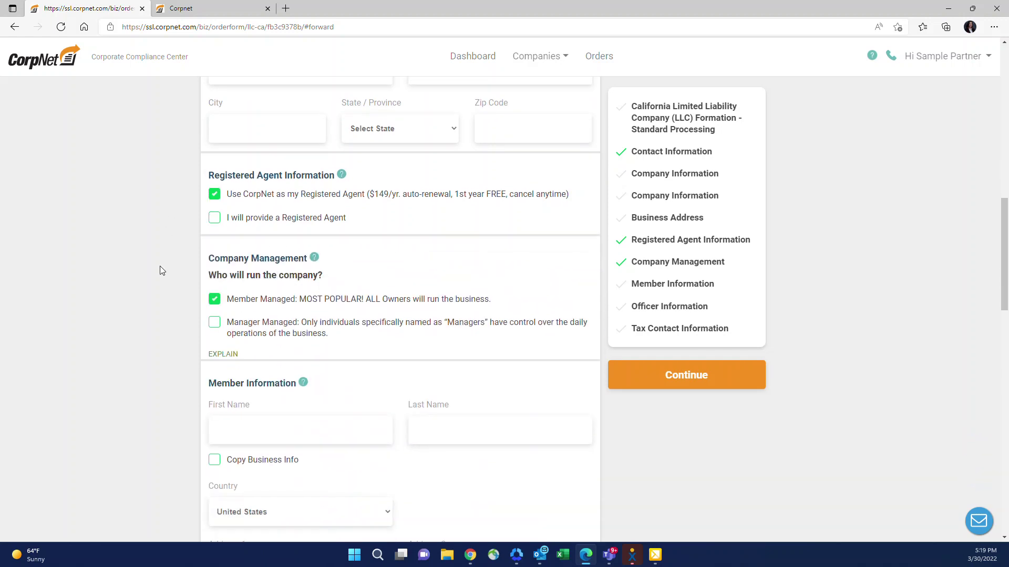
pyautogui.scroll(-4, 162, 270)
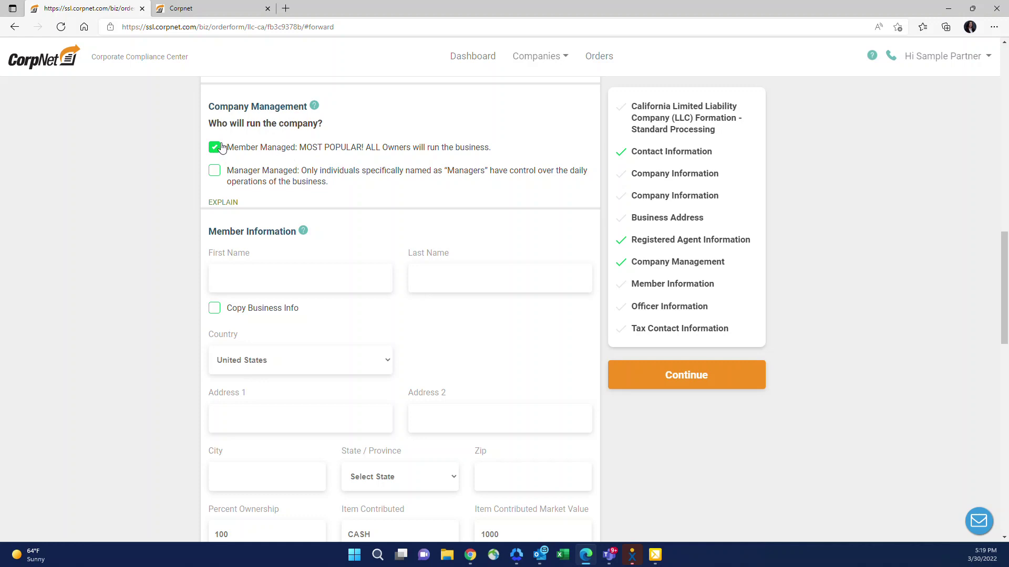
# Step: Mark the LLC as Manager Managed and open, then dismiss, the member Title list
pyautogui.click(214, 171)
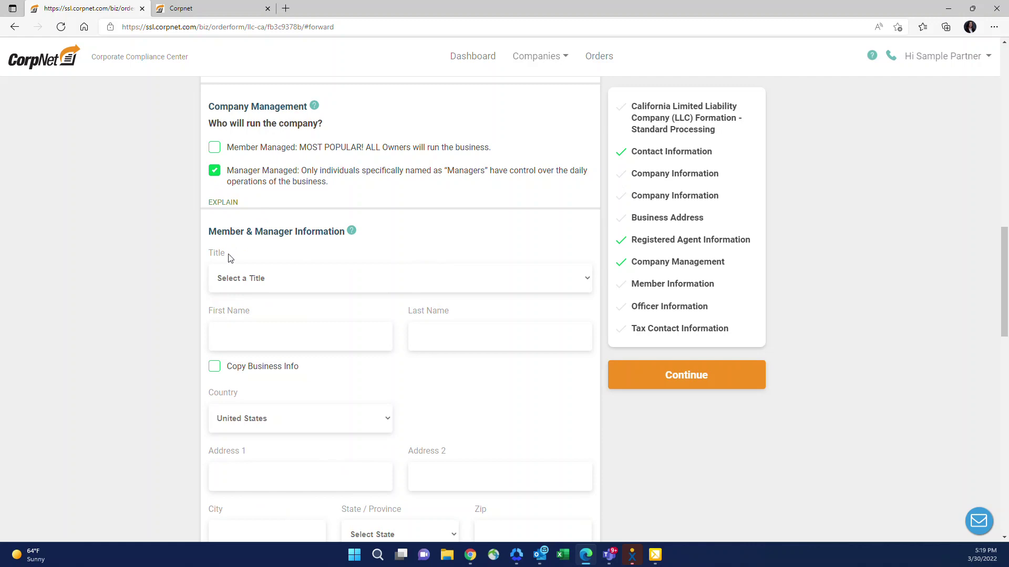
pyautogui.click(237, 279)
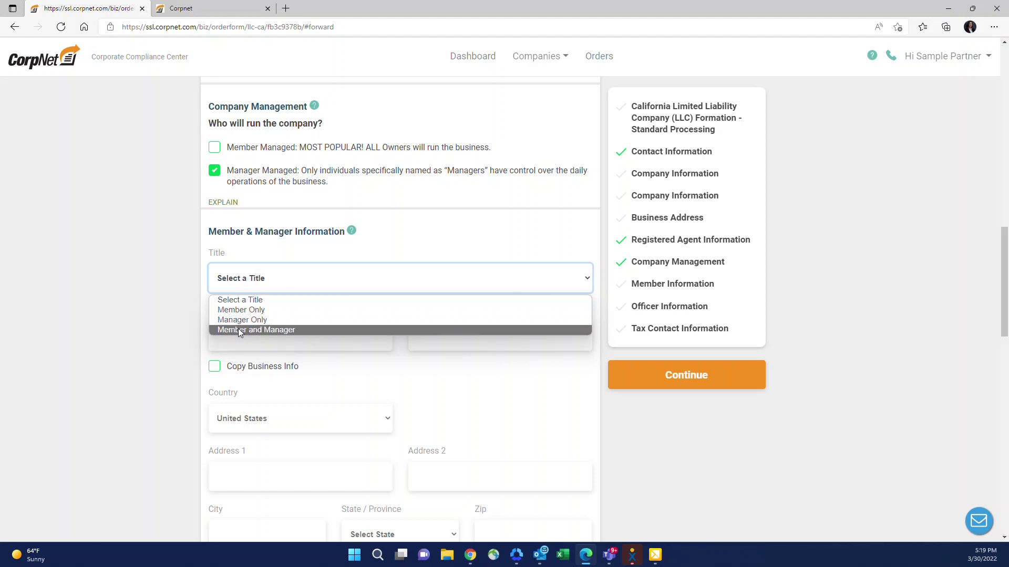
pyautogui.click(151, 288)
# Step: Tick Member Managed and review the Officer and Tax Contact sections below
pyautogui.click(213, 147)
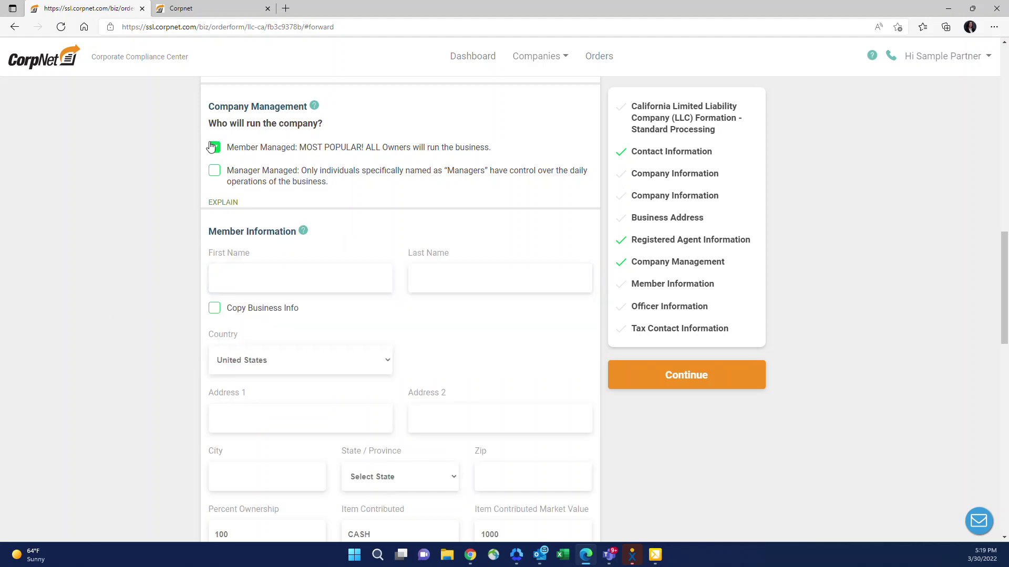
pyautogui.scroll(-9, 297, 332)
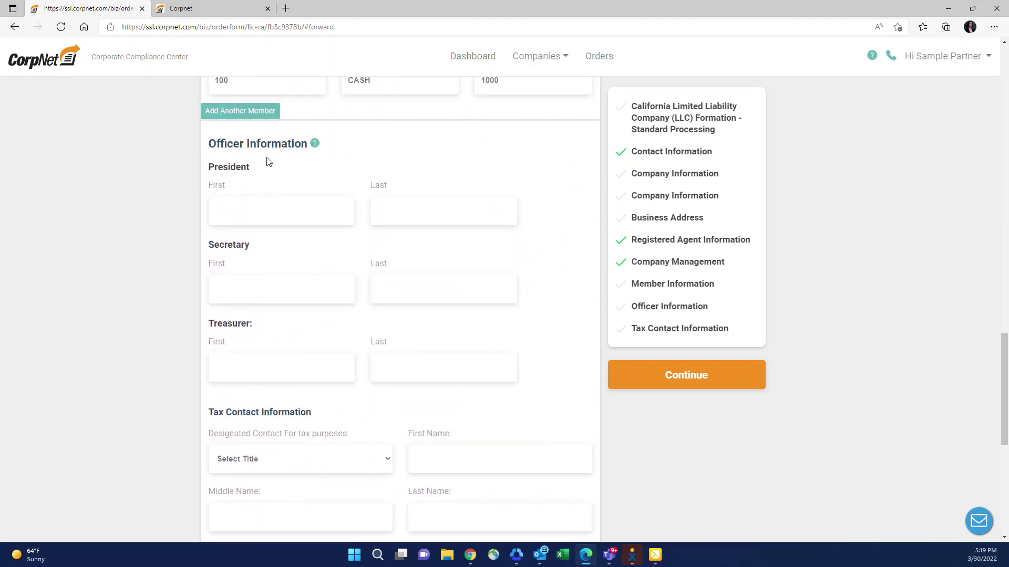
pyautogui.moveTo(315, 146)
pyautogui.scroll(-3, 84, 347)
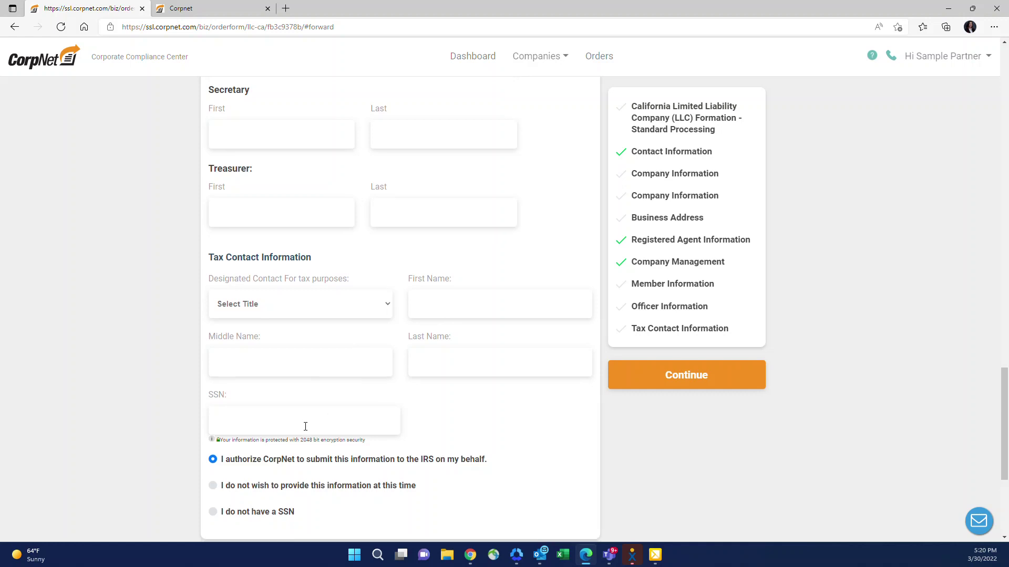
pyautogui.scroll(-1, 305, 426)
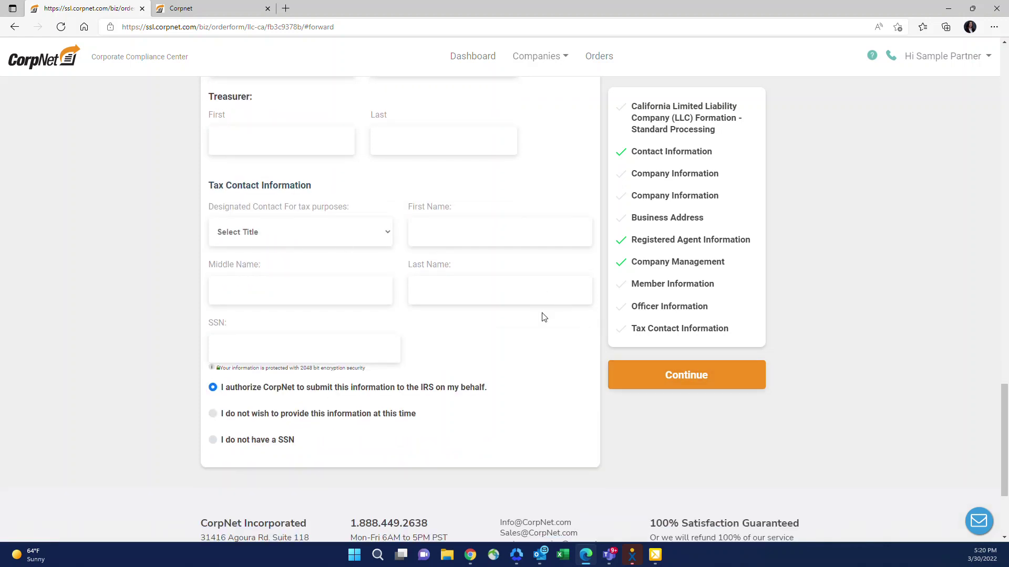
# Step: Enter 'dsgsdg' as the desired company name and proceed to the $453.60 payment page
pyautogui.click(655, 385)
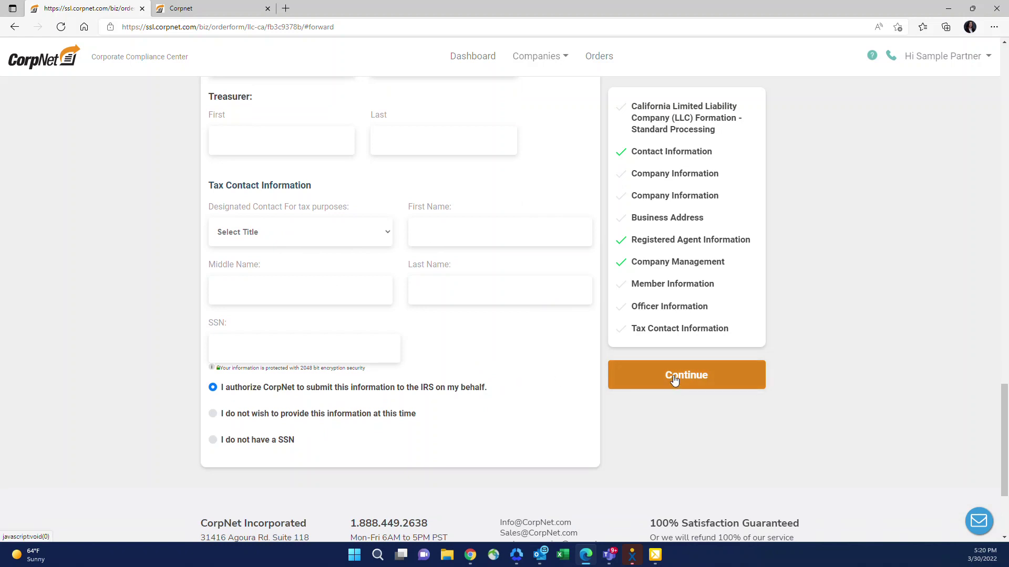
pyautogui.write('dsgsdg')
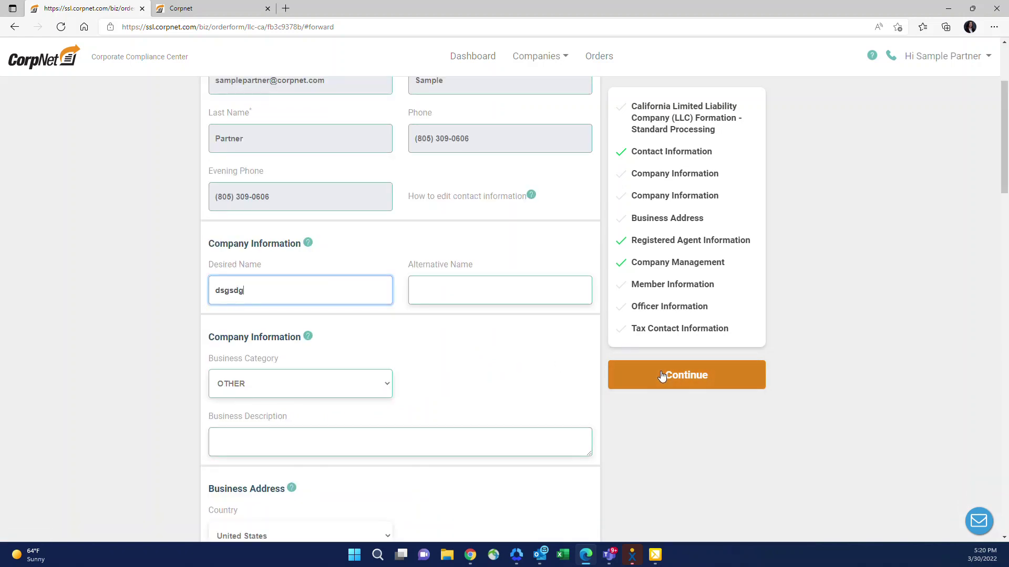
pyautogui.click(661, 375)
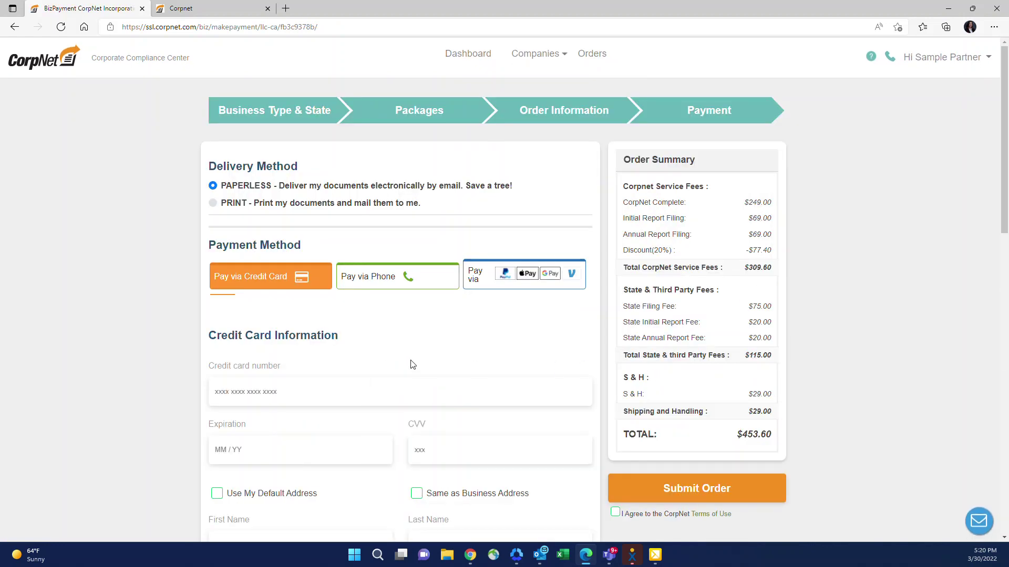
pyautogui.scroll(-5, 413, 364)
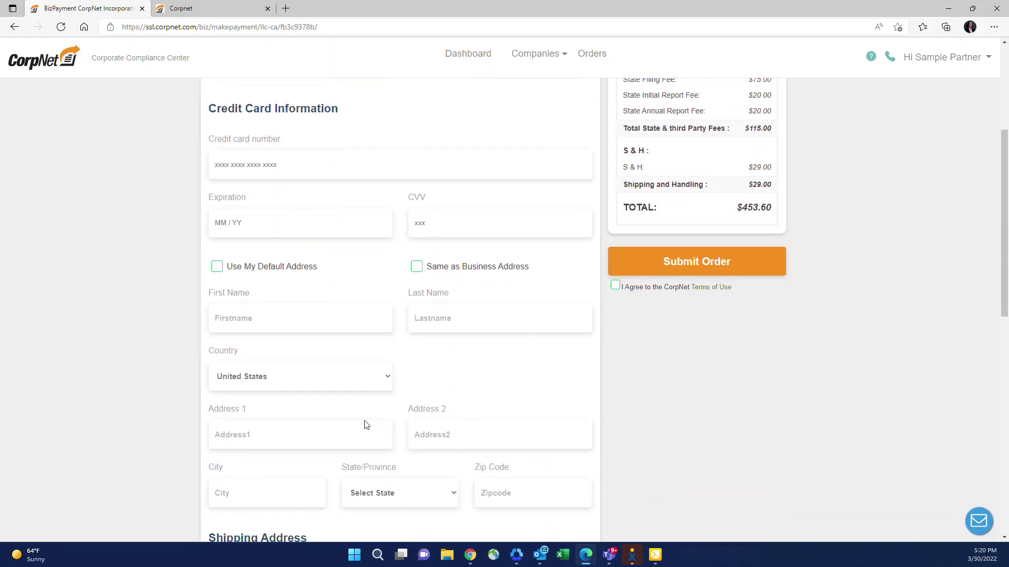
pyautogui.scroll(2, 324, 429)
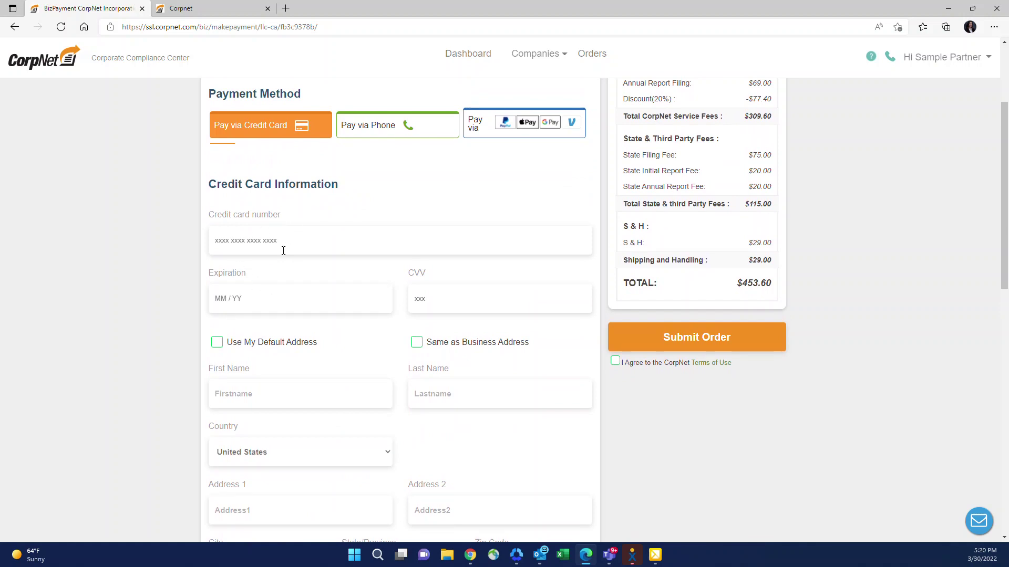
pyautogui.scroll(-5, 319, 256)
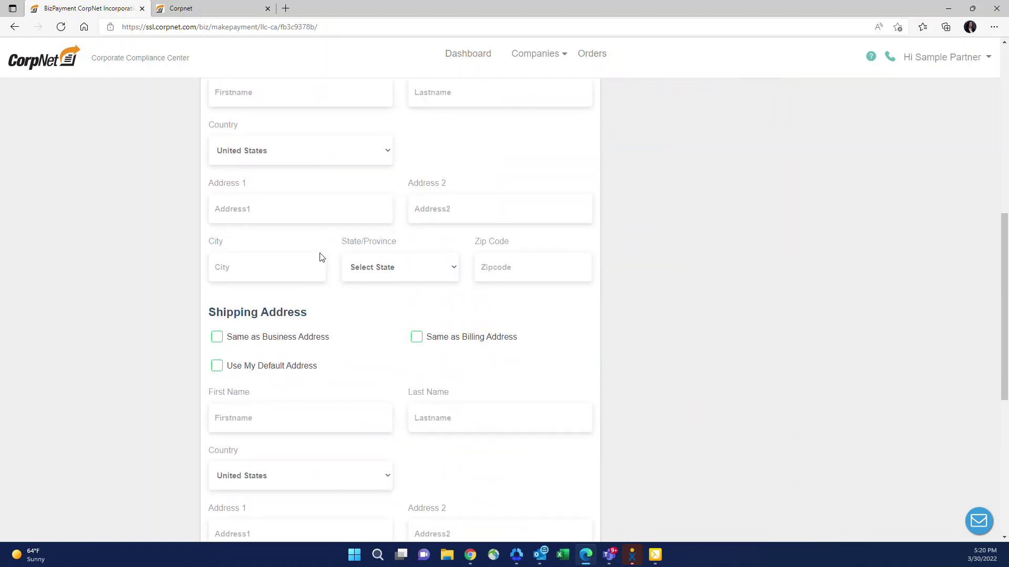
pyautogui.scroll(-1, 274, 331)
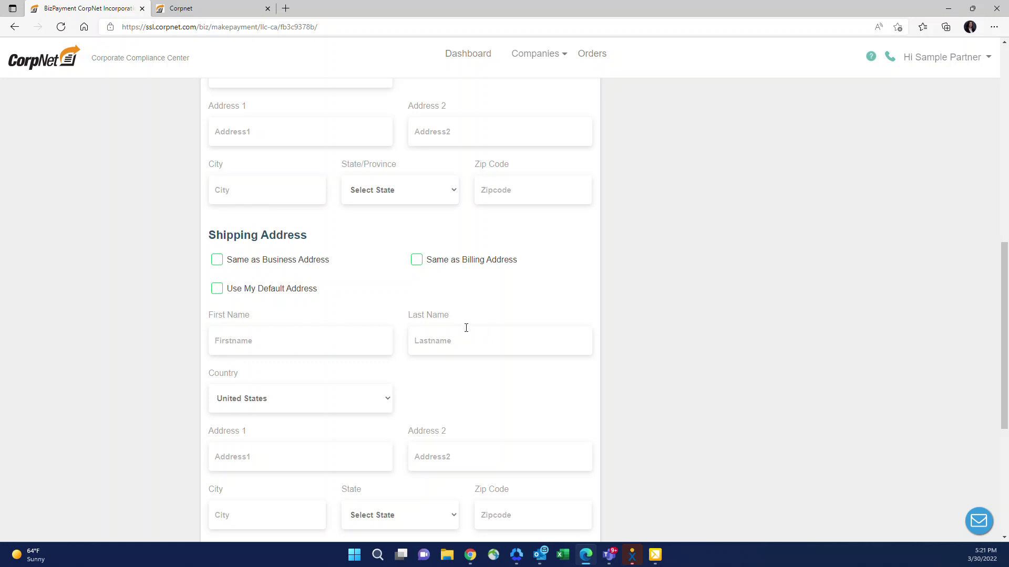
pyautogui.scroll(-3, 419, 479)
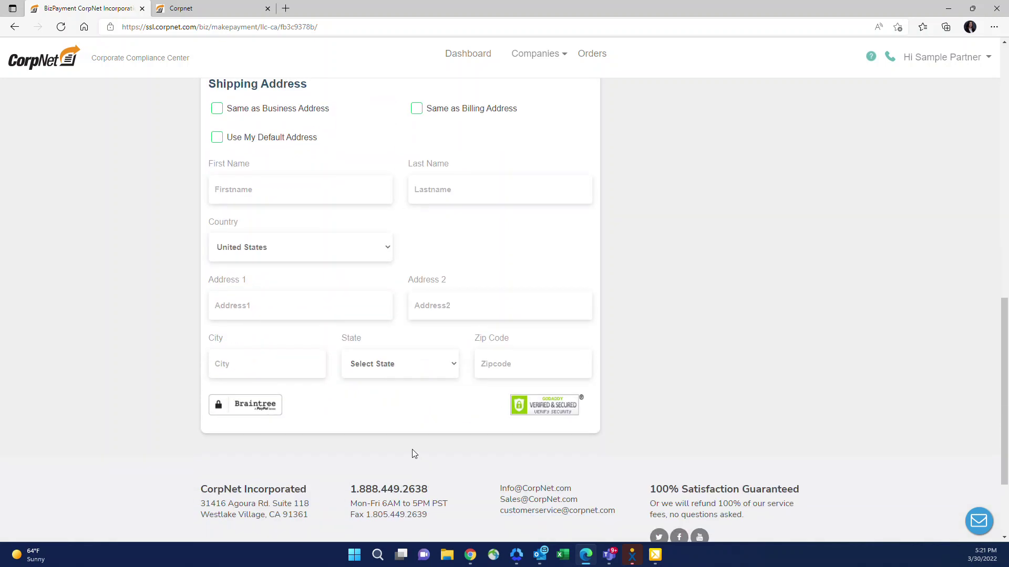
pyautogui.scroll(4, 412, 452)
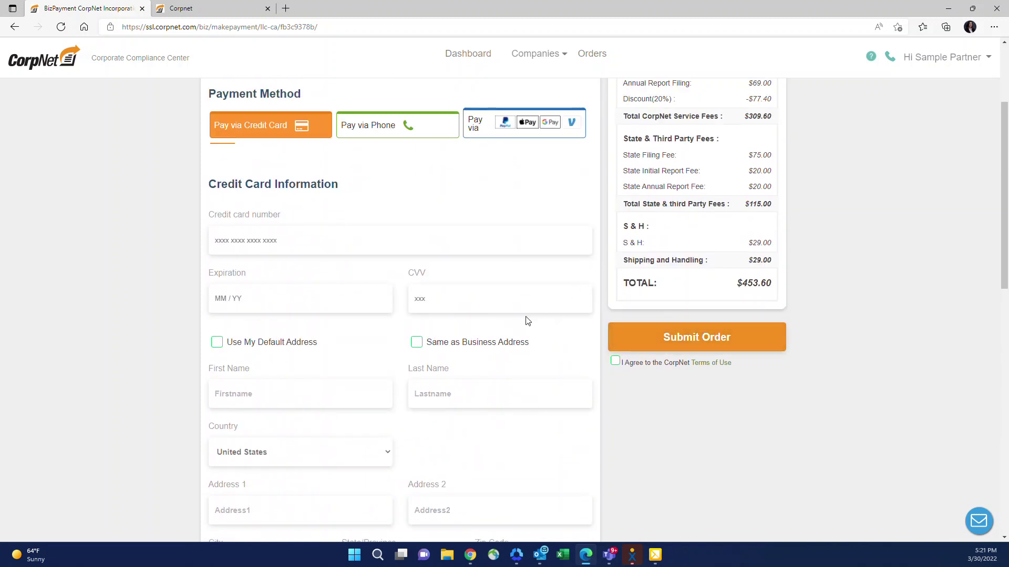
pyautogui.scroll(3, 525, 321)
# Step: Leave the payment page for the partner dashboard listing 2 companies and 1 order
pyautogui.click(457, 62)
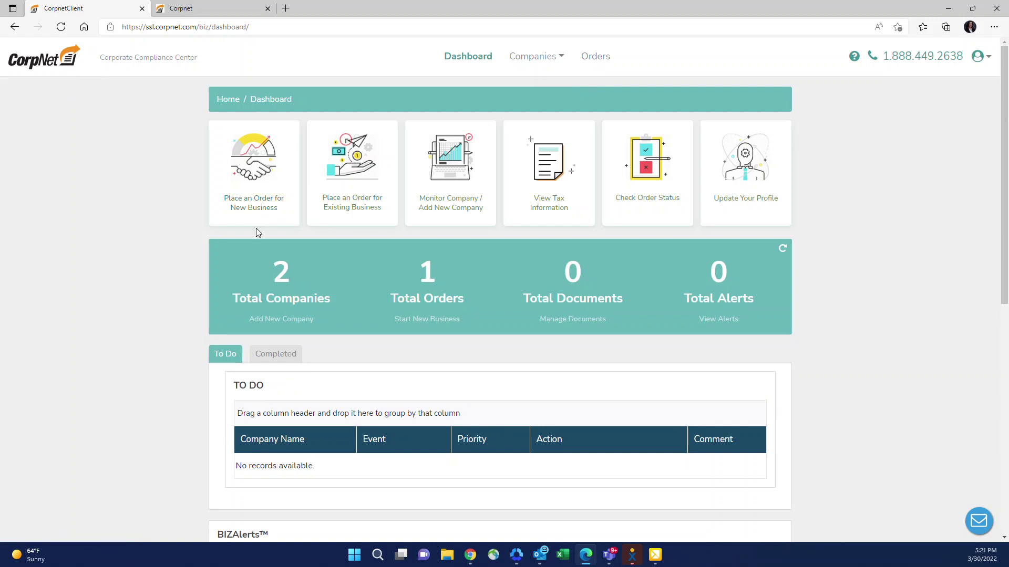
# Step: Go to the corpnet.com home page and open its Start a Business page
pyautogui.click(46, 56)
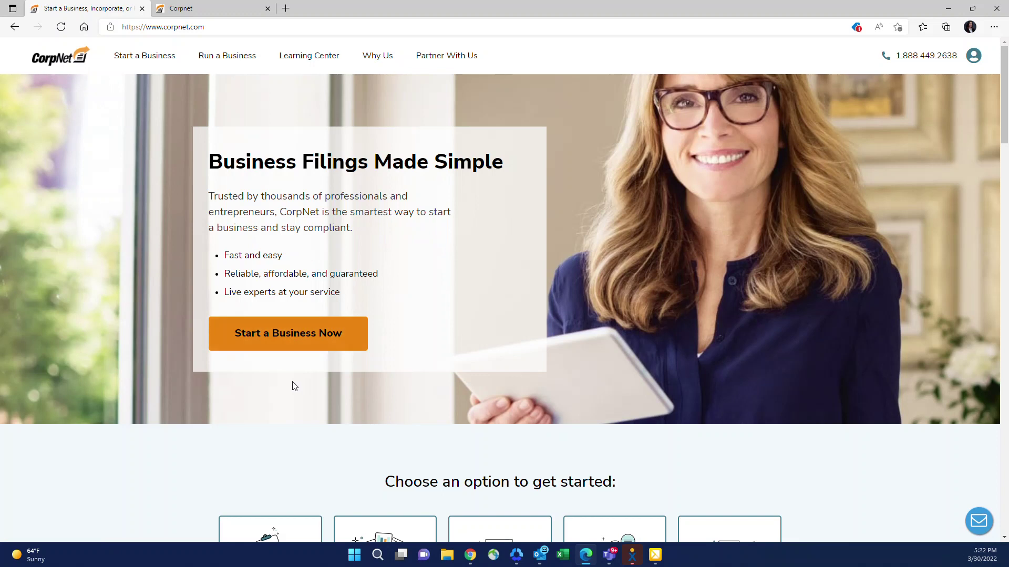
pyautogui.click(280, 337)
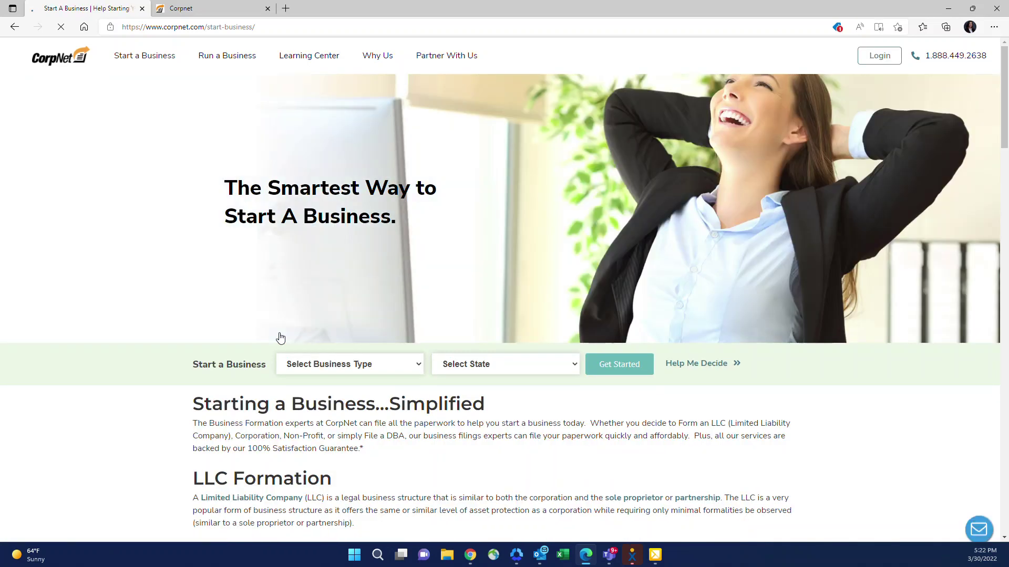
# Step: Start a Doing Business As (DBA) filing for California in Alameda county, totalling $321.00
pyautogui.click(360, 364)
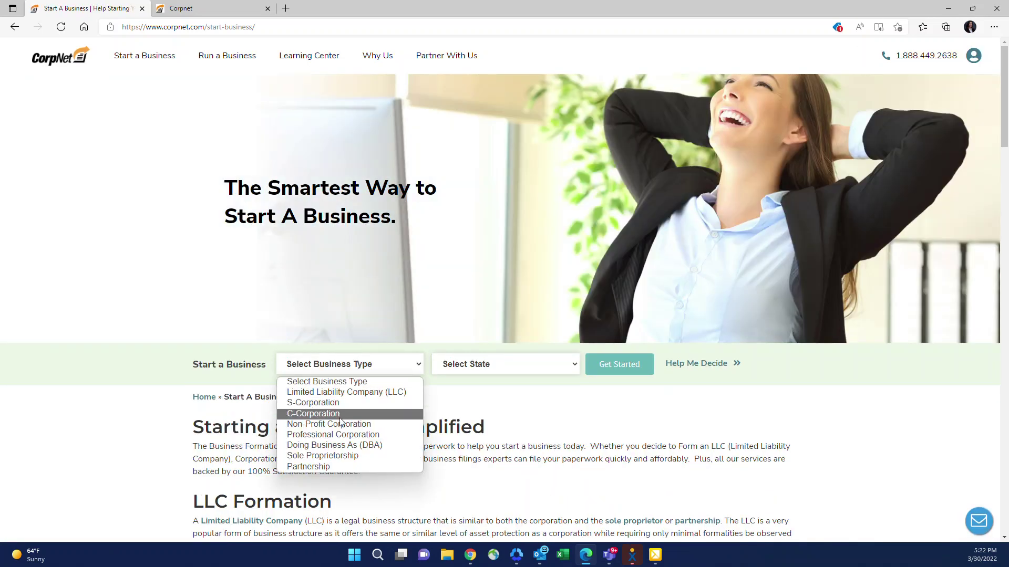
pyautogui.click(334, 445)
pyautogui.click(487, 370)
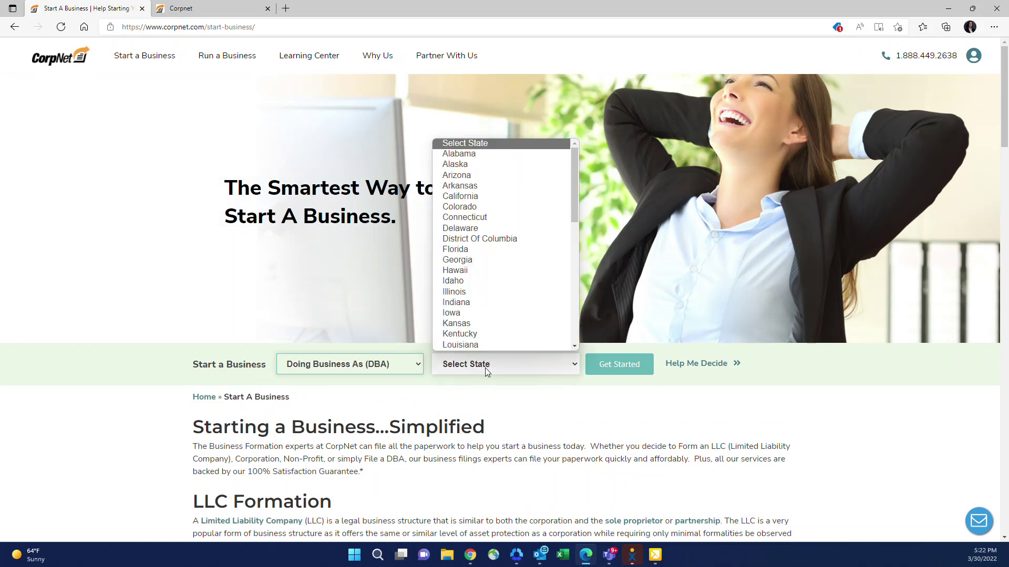
pyautogui.click(493, 196)
pyautogui.click(614, 370)
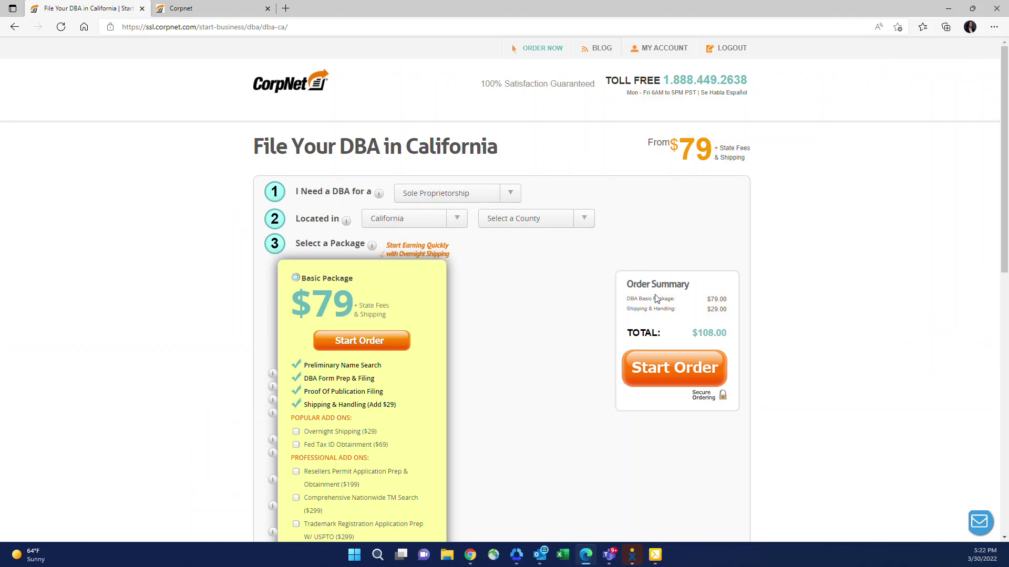
pyautogui.click(509, 219)
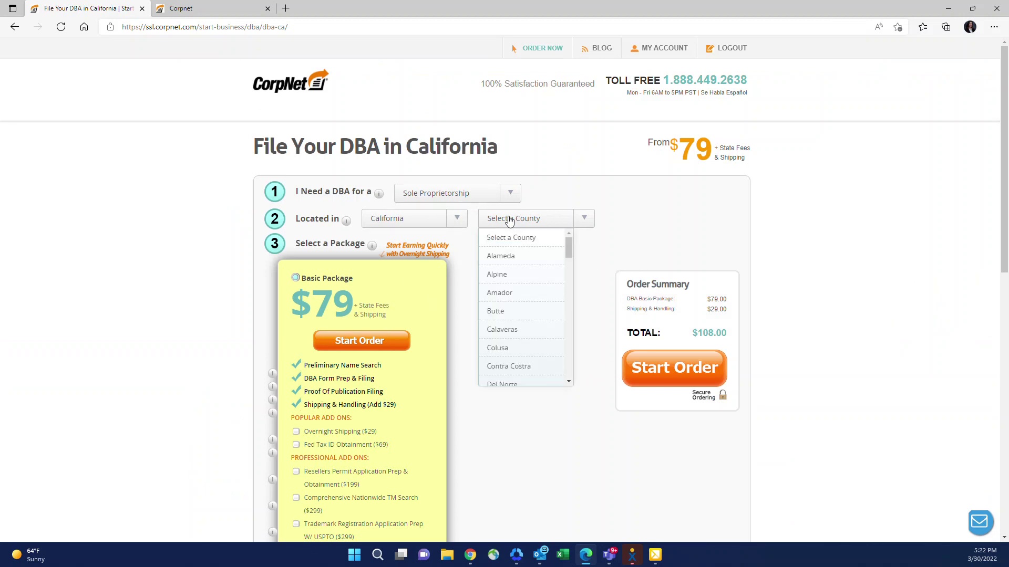
pyautogui.click(513, 257)
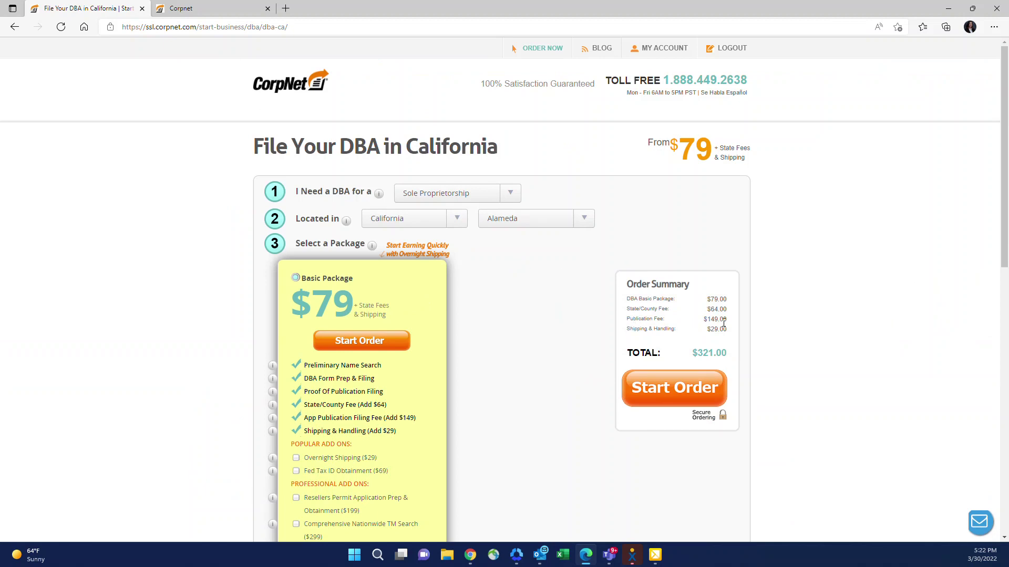
# Step: Start the Basic Package California DBA order, then go to the MY ACCOUNT dashboard
pyautogui.click(648, 385)
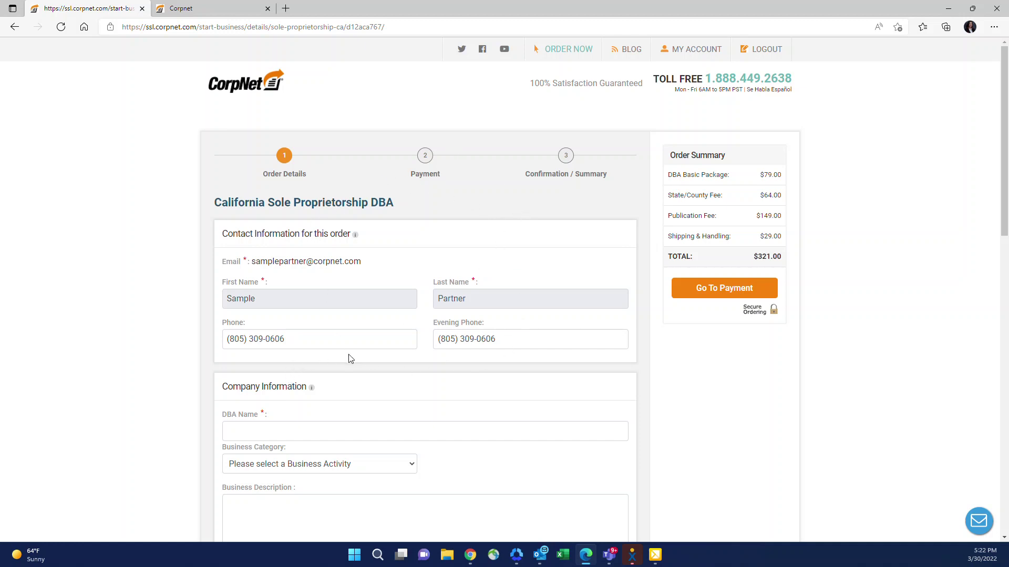
pyautogui.click(689, 51)
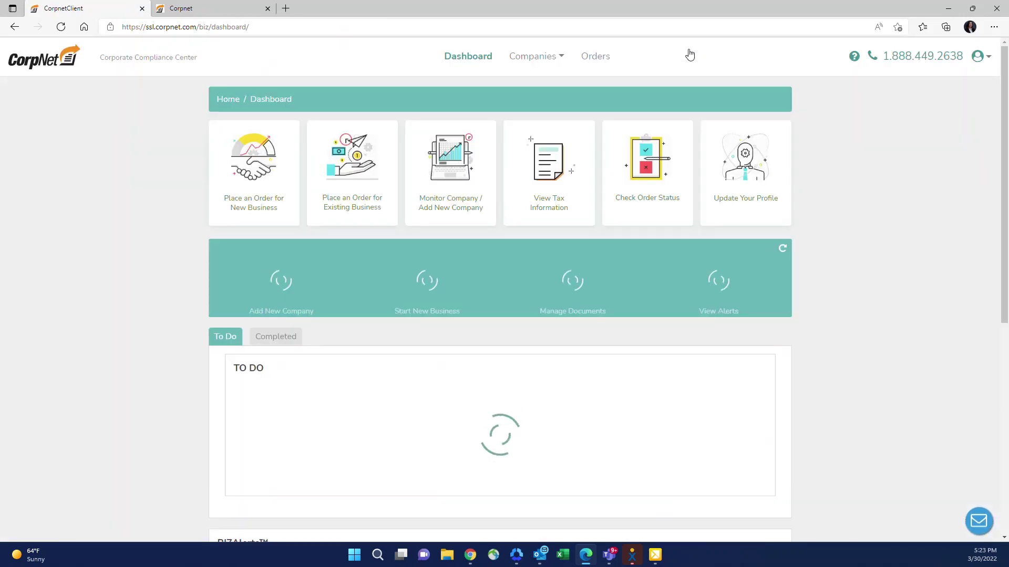